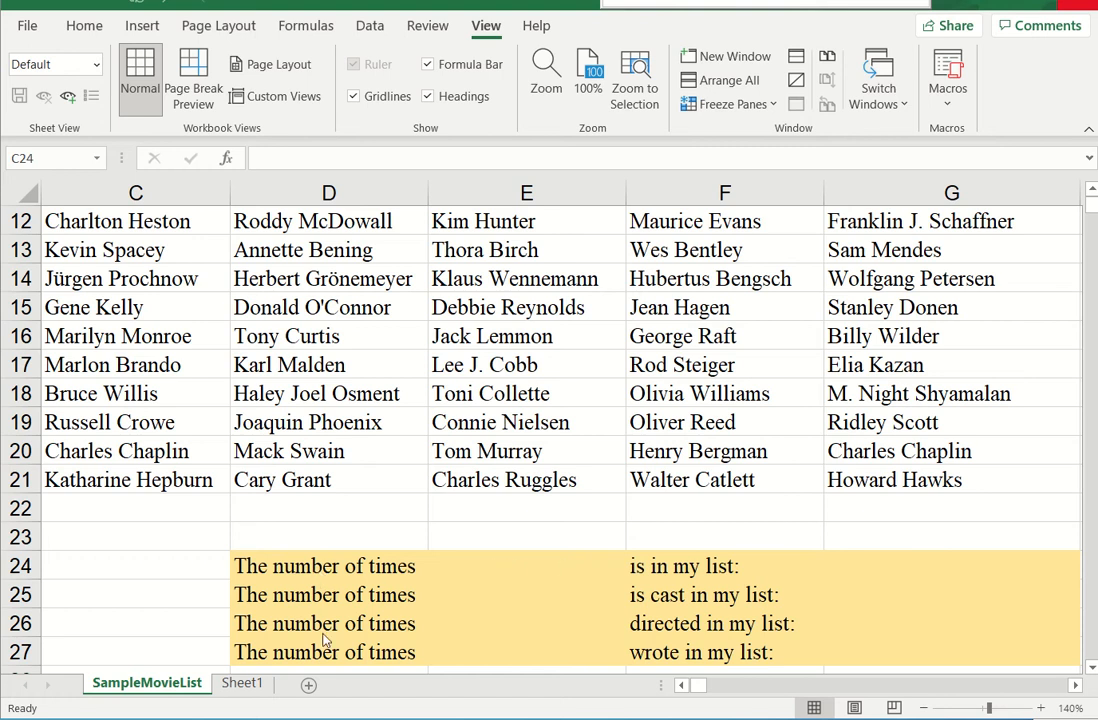
# Review the four "The number of times" summary labels in cells D24 to D27 below the movie list
pyautogui.click(327, 567)
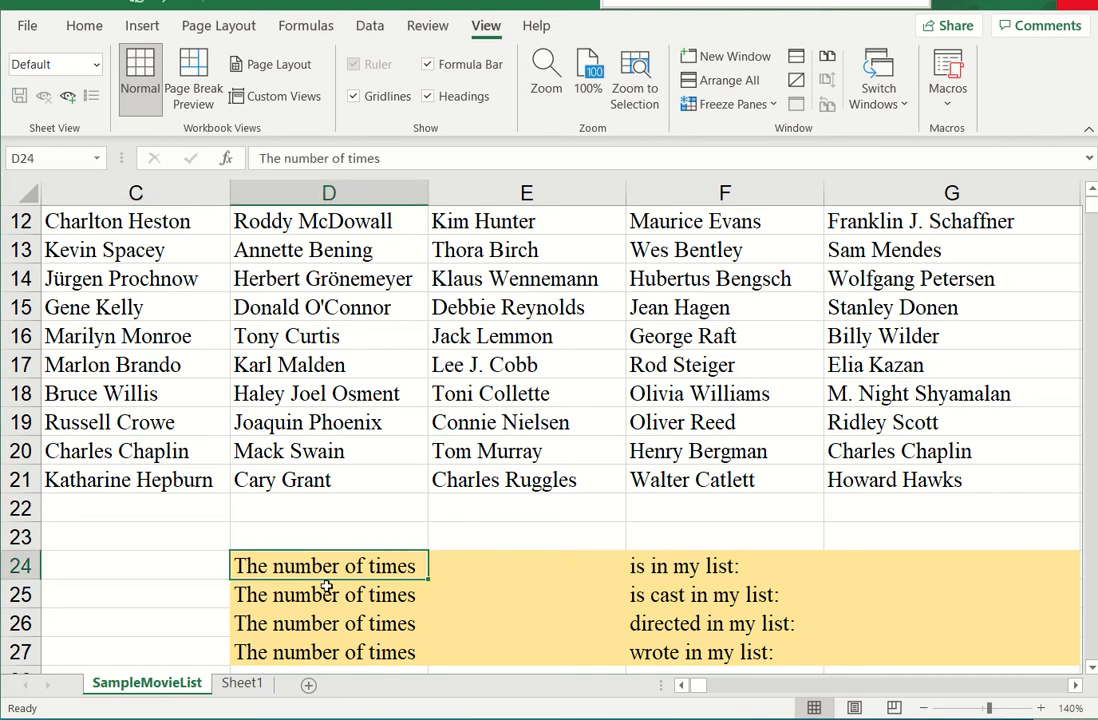
pyautogui.click(326, 595)
pyautogui.click(323, 624)
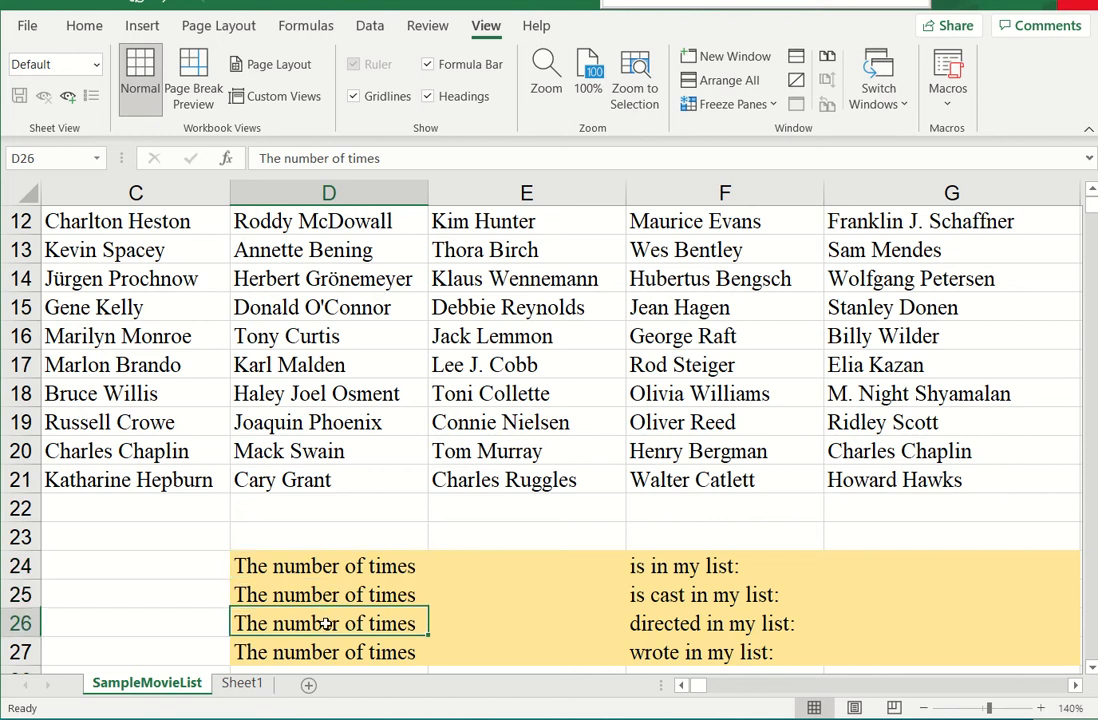
pyautogui.click(323, 655)
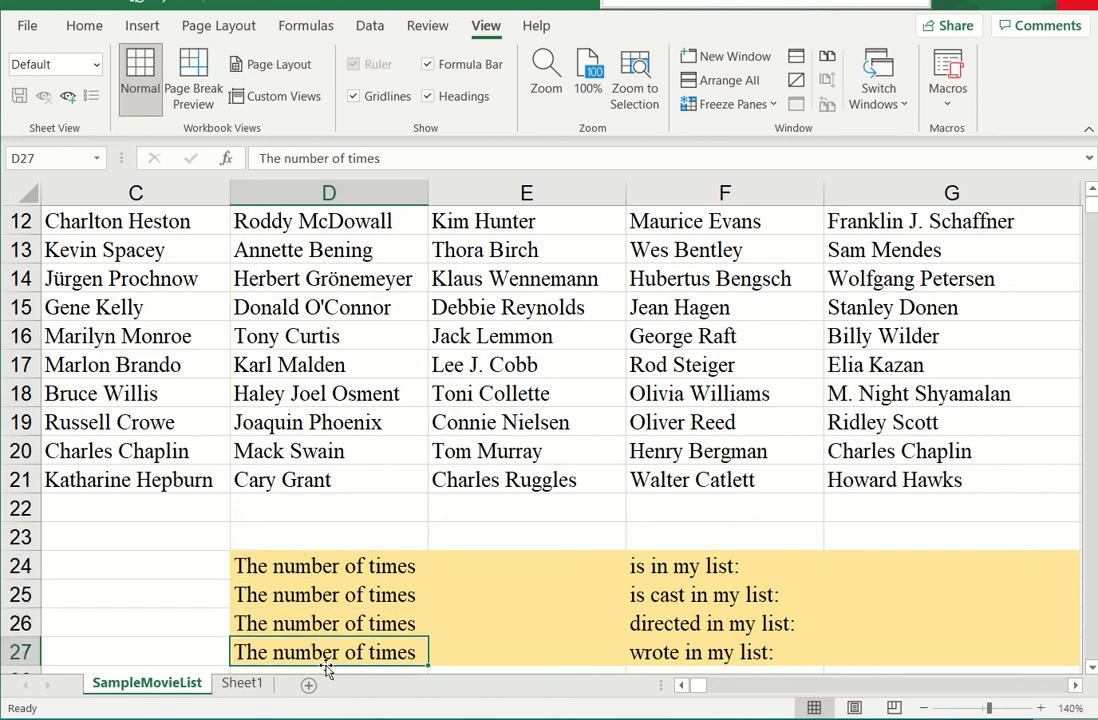
pyautogui.click(416, 567)
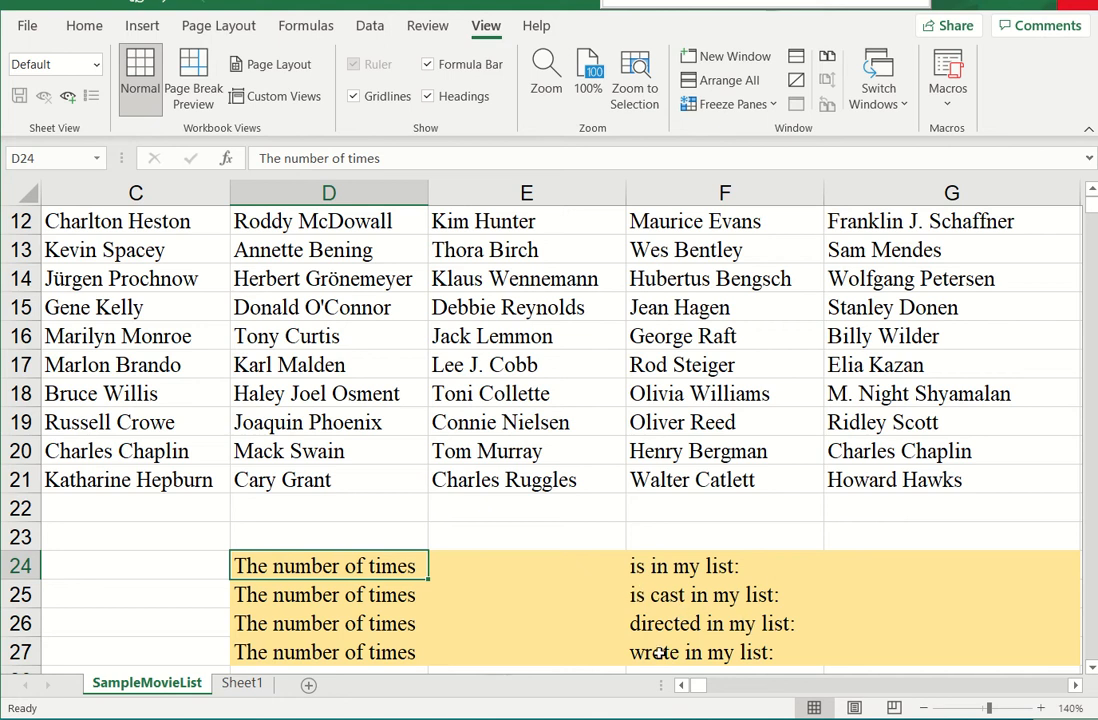
# Examine the cast, Director and Writing credits column headers and read down the director column to the summary block
pyautogui.click(700, 310)
pyautogui.press('Up')
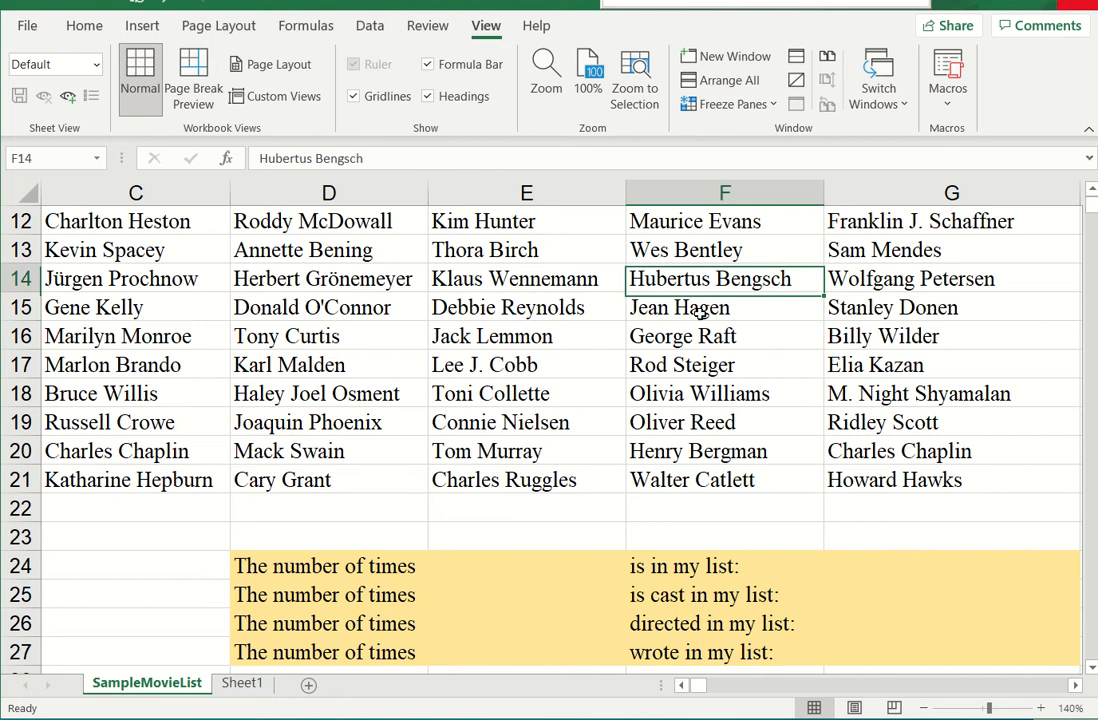
pyautogui.press('Up')
pyautogui.hotkey('ctrl', 'Up')
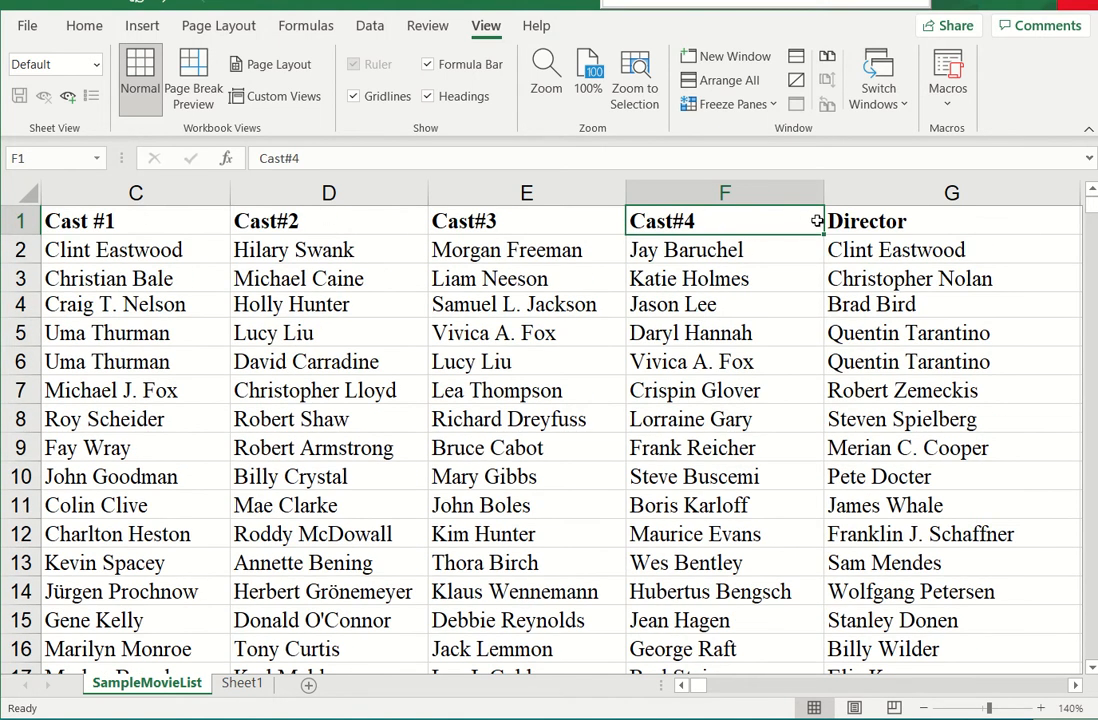
pyautogui.click(914, 217)
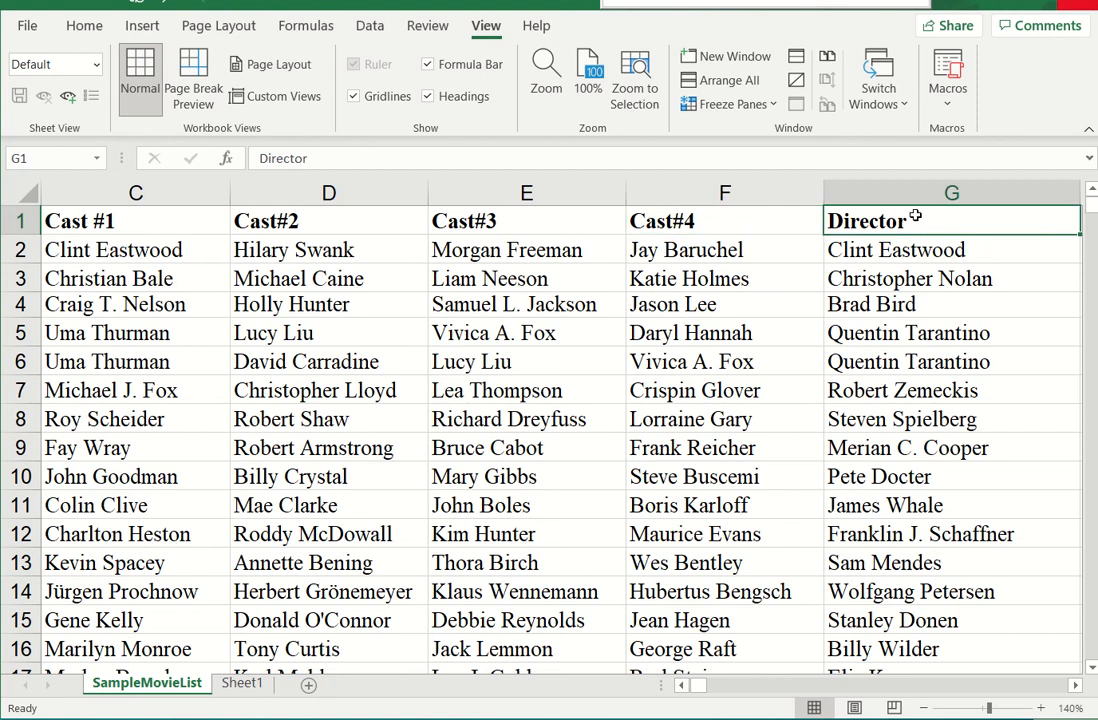
pyautogui.press('Right')
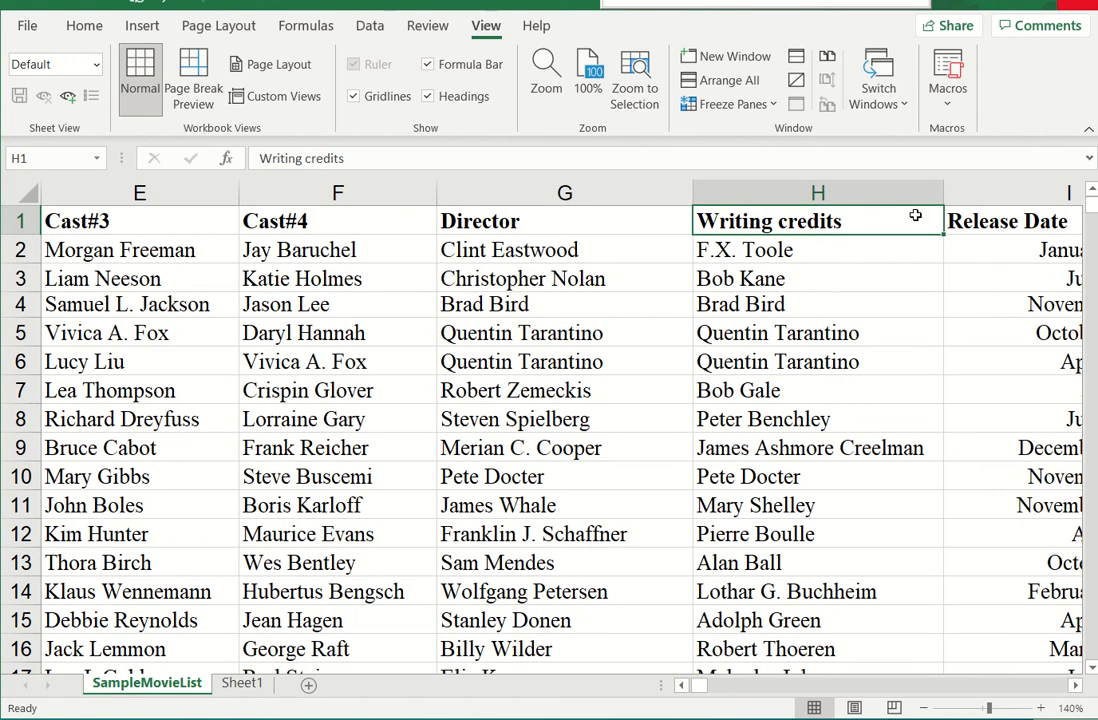
pyautogui.press('Left')
pyautogui.press('Down')
pyautogui.press('Down')
pyautogui.press('Down')
pyautogui.press('Down')
pyautogui.press('Down')
pyautogui.press('Down')
pyautogui.press('Down')
pyautogui.press('Down')
pyautogui.press('Down')
pyautogui.press('Down')
pyautogui.press('Down')
pyautogui.press('Down')
pyautogui.press('Down')
pyautogui.press('Down')
pyautogui.press('Down')
pyautogui.press('Down')
pyautogui.press('Down')
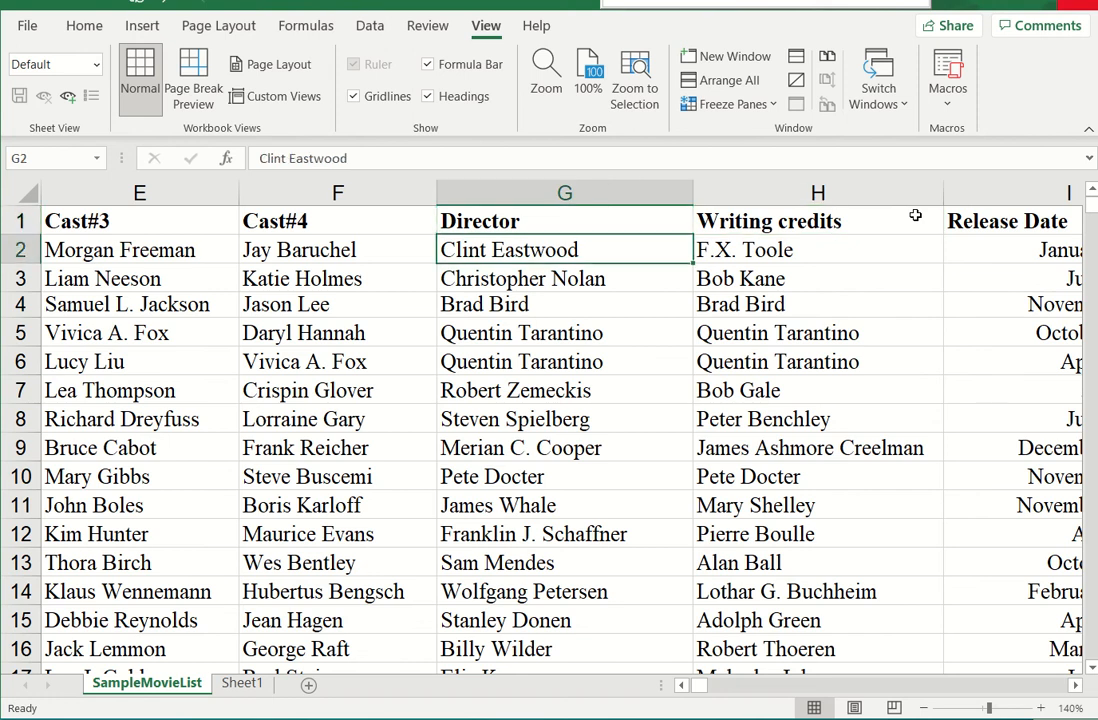
pyautogui.press('Down')
pyautogui.press('Down')
pyautogui.press('Down')
pyautogui.press('Down')
pyautogui.press('Down')
pyautogui.press('Down')
pyautogui.press('Down')
pyautogui.press('Down')
pyautogui.press('Down')
pyautogui.press('Down')
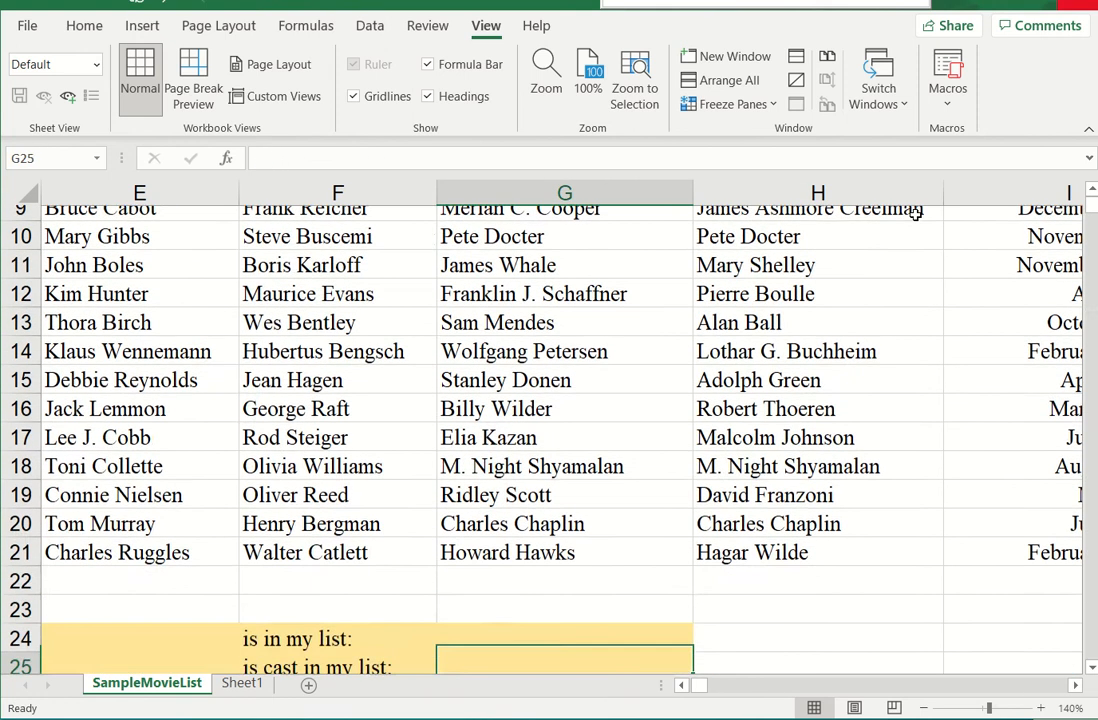
# Enter the formula =C20 in cell E24 to pull in Charles Chaplin from the first cast column
pyautogui.press('Left')
pyautogui.press('Left')
pyautogui.press('Left')
pyautogui.press('Left')
pyautogui.press('Up')
pyautogui.press('Up')
pyautogui.press('Up')
pyautogui.press('Up')
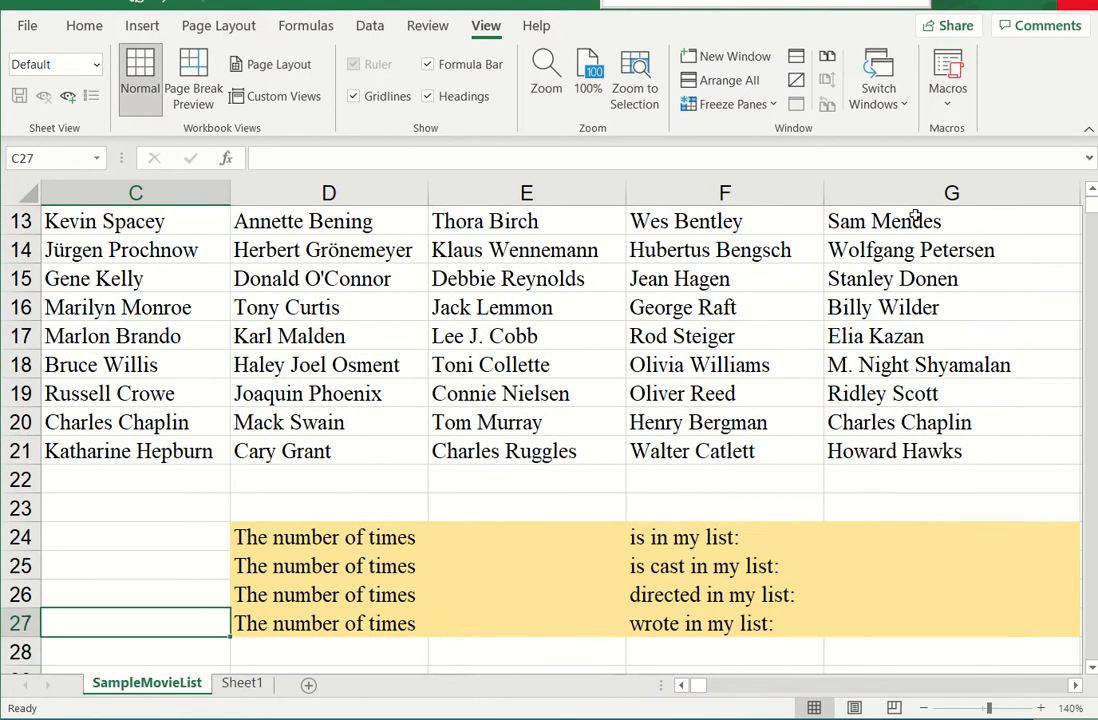
pyautogui.press('Right')
pyautogui.press('Right')
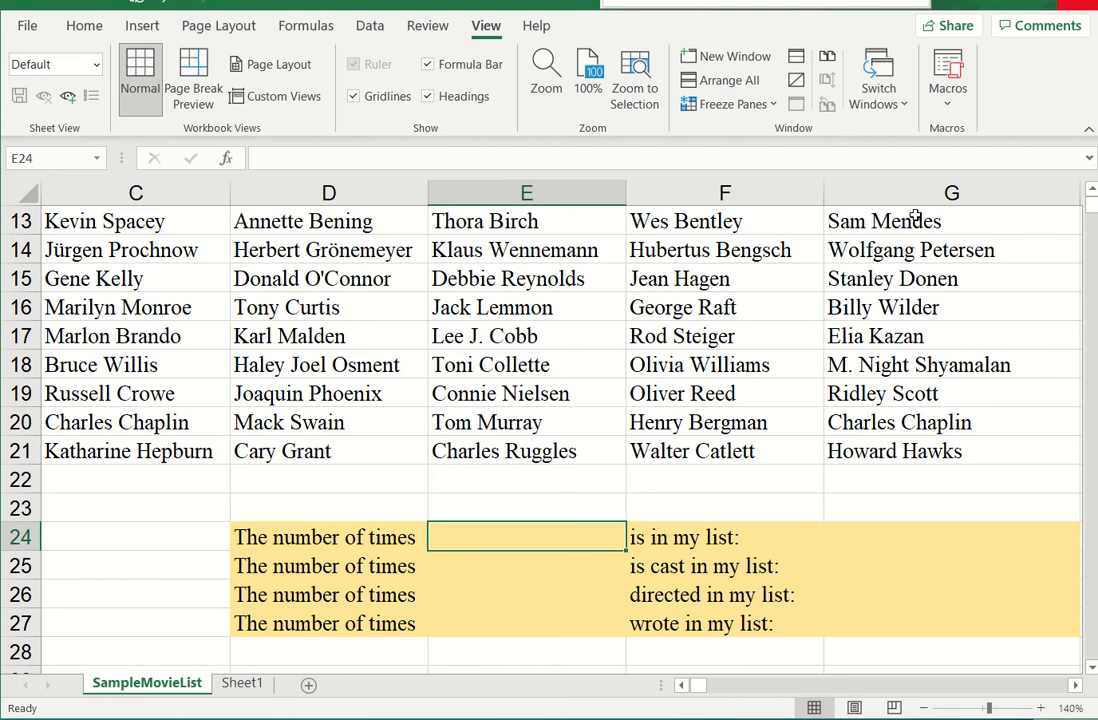
pyautogui.write('=')
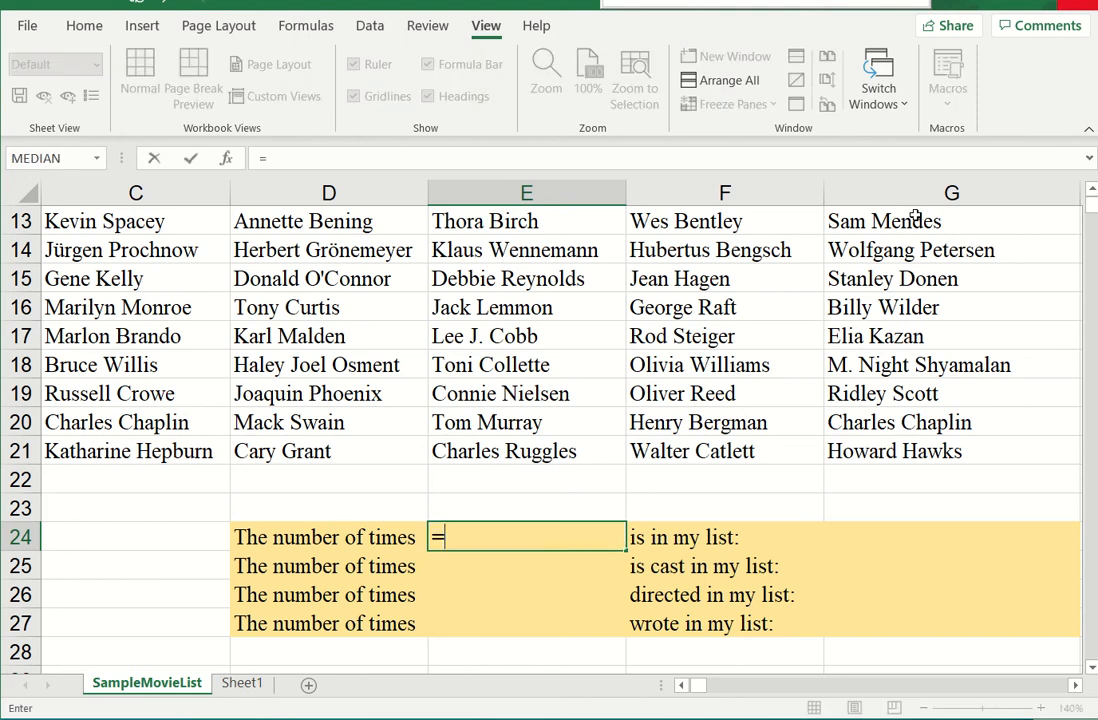
pyautogui.click(181, 424)
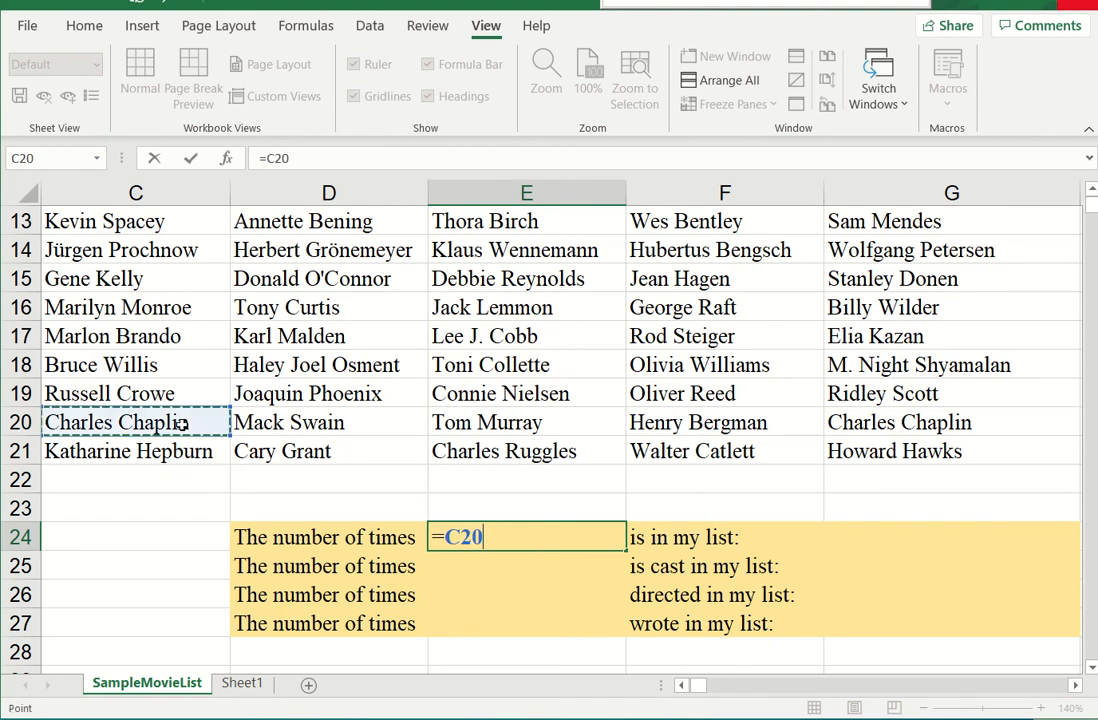
pyautogui.press('Return')
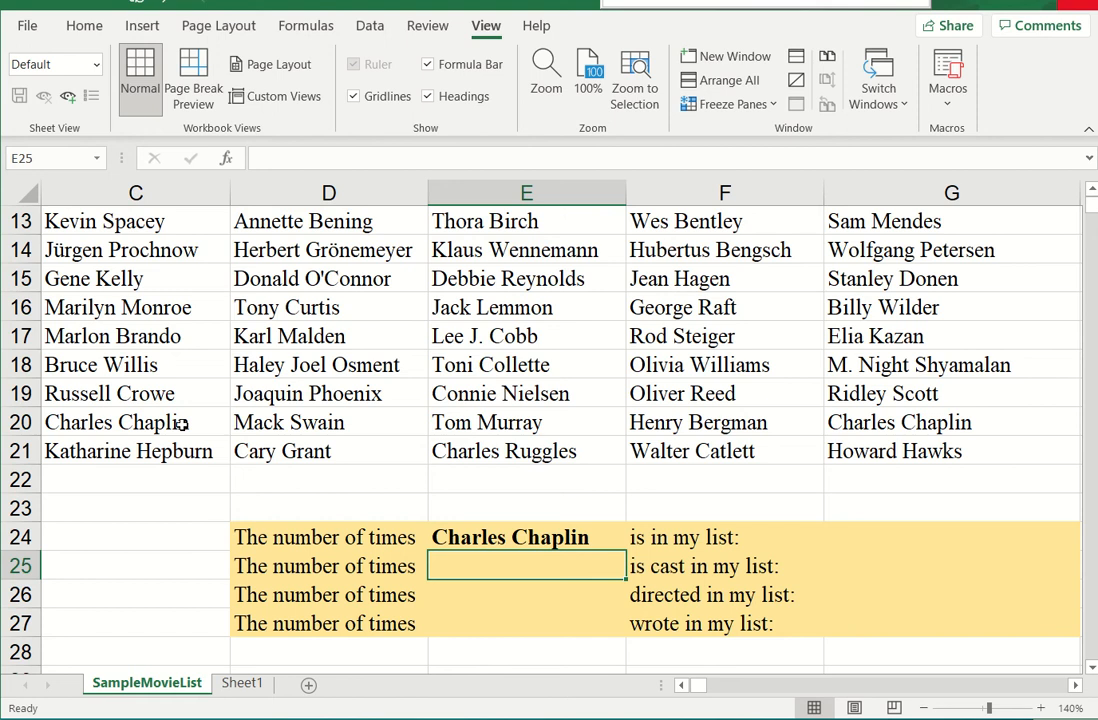
# Replace the formula in E24 with =E16 to reference Jack Lemmon instead
pyautogui.press('Up')
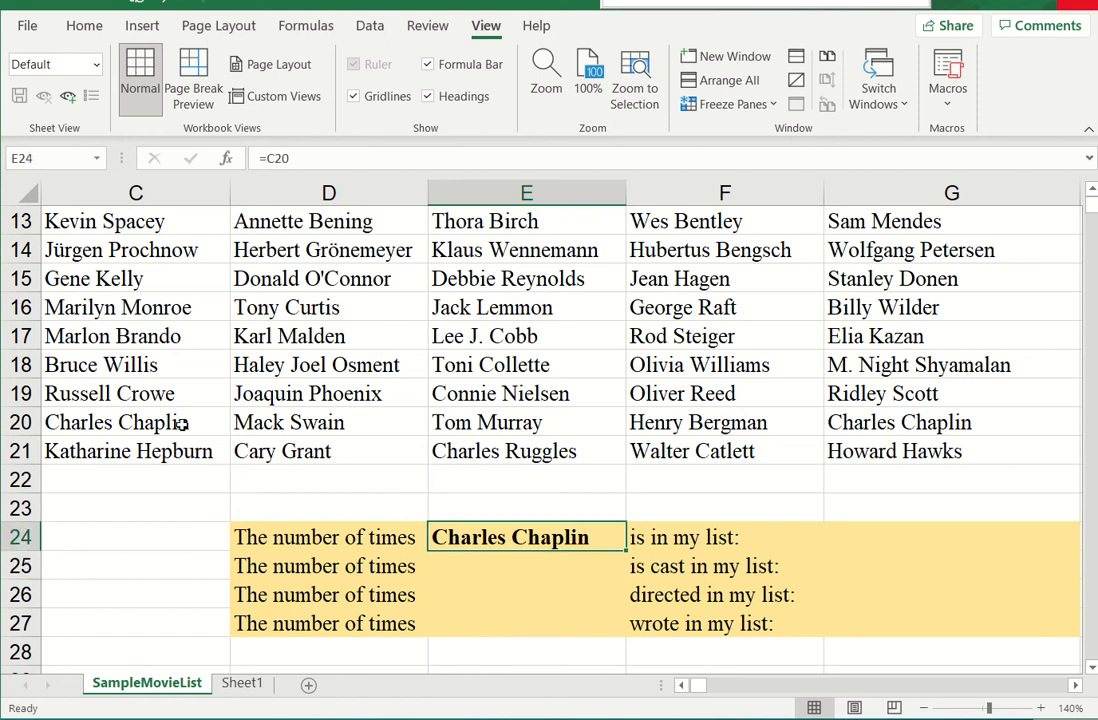
pyautogui.write('=')
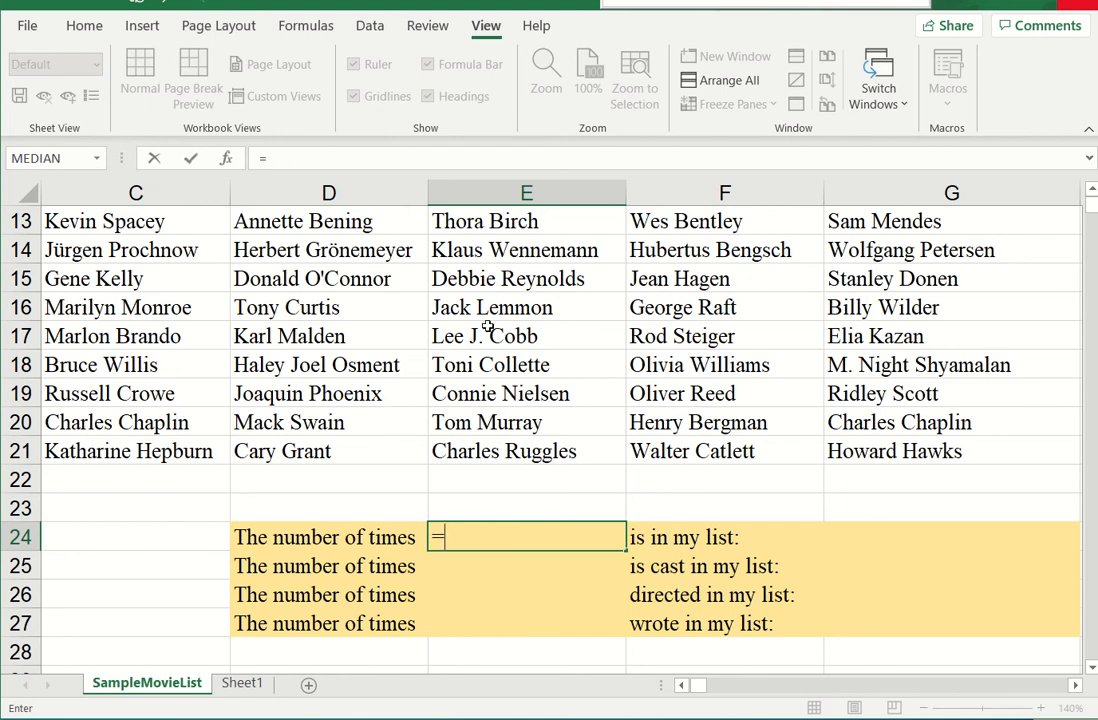
pyautogui.click(515, 310)
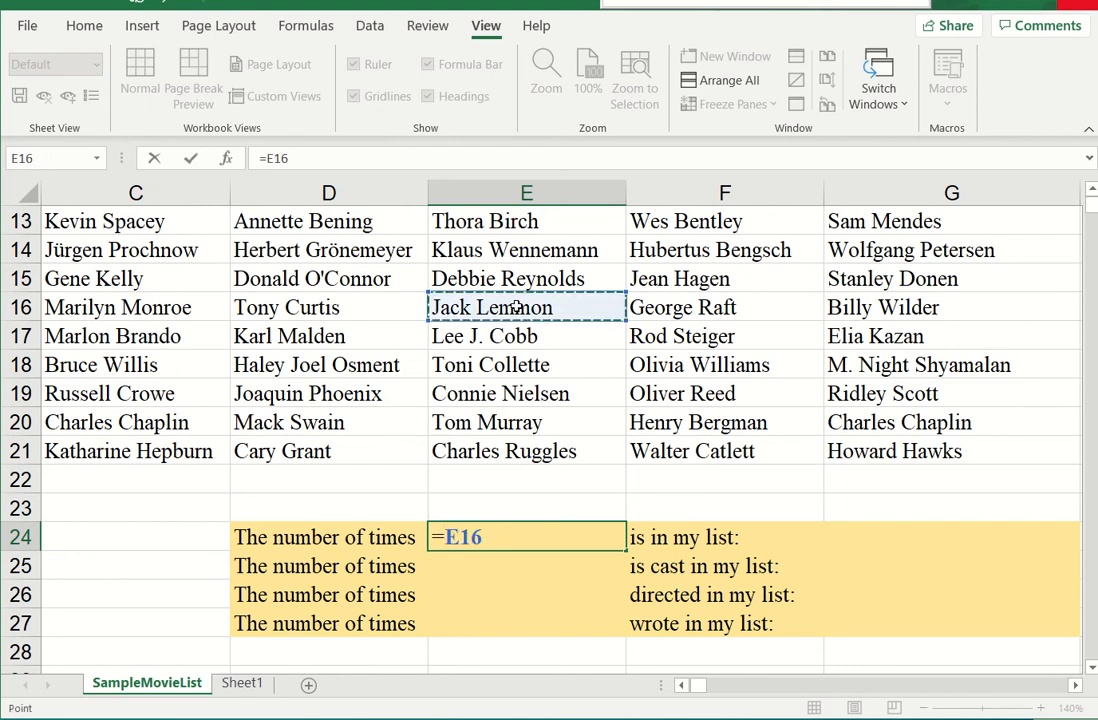
pyautogui.press('Return')
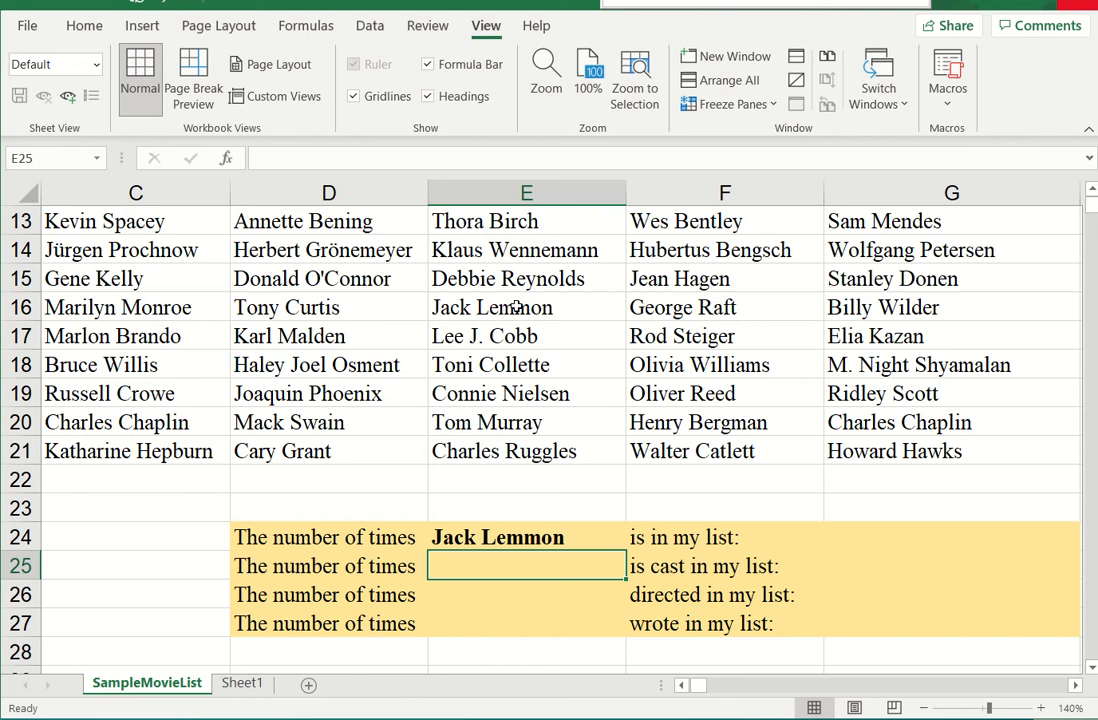
pyautogui.press('Up')
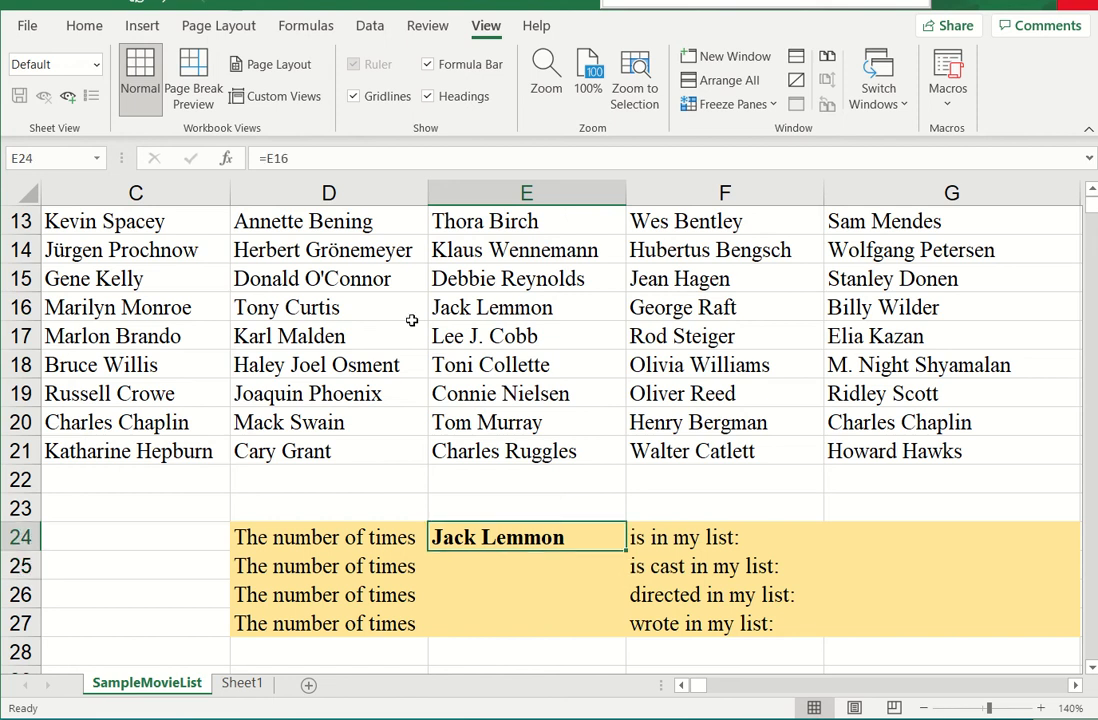
pyautogui.write('=')
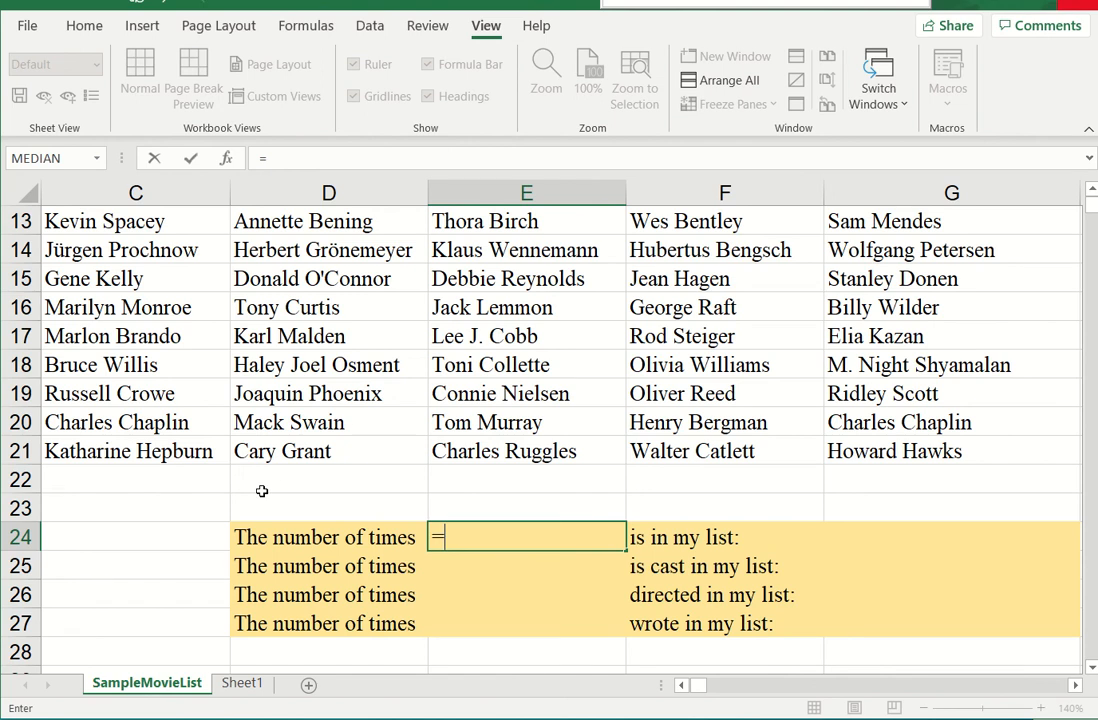
pyautogui.press('Escape')
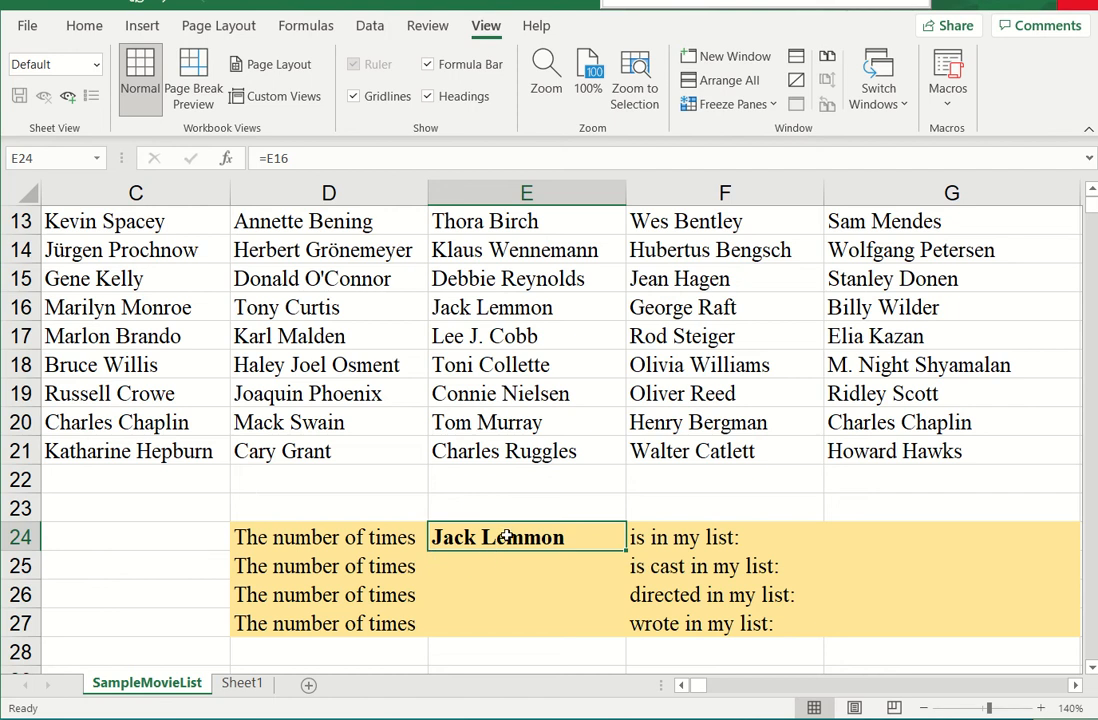
# Point E24 back to the Charles Chaplin entry with the formula =C20
pyautogui.write('=')
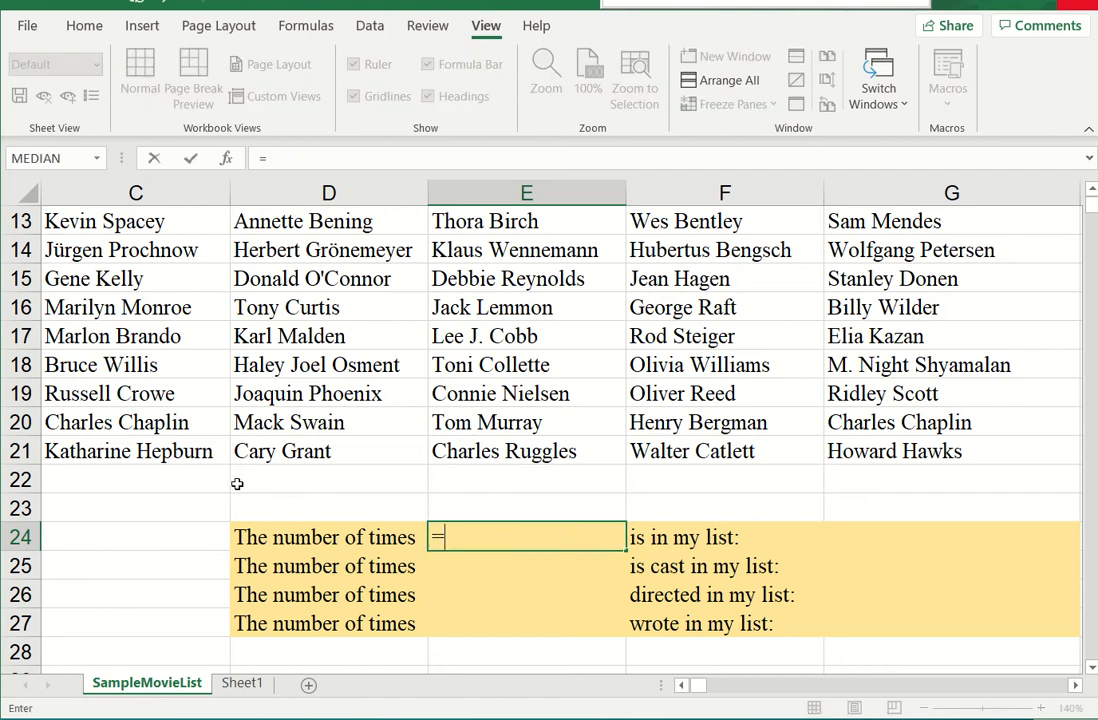
pyautogui.click(157, 425)
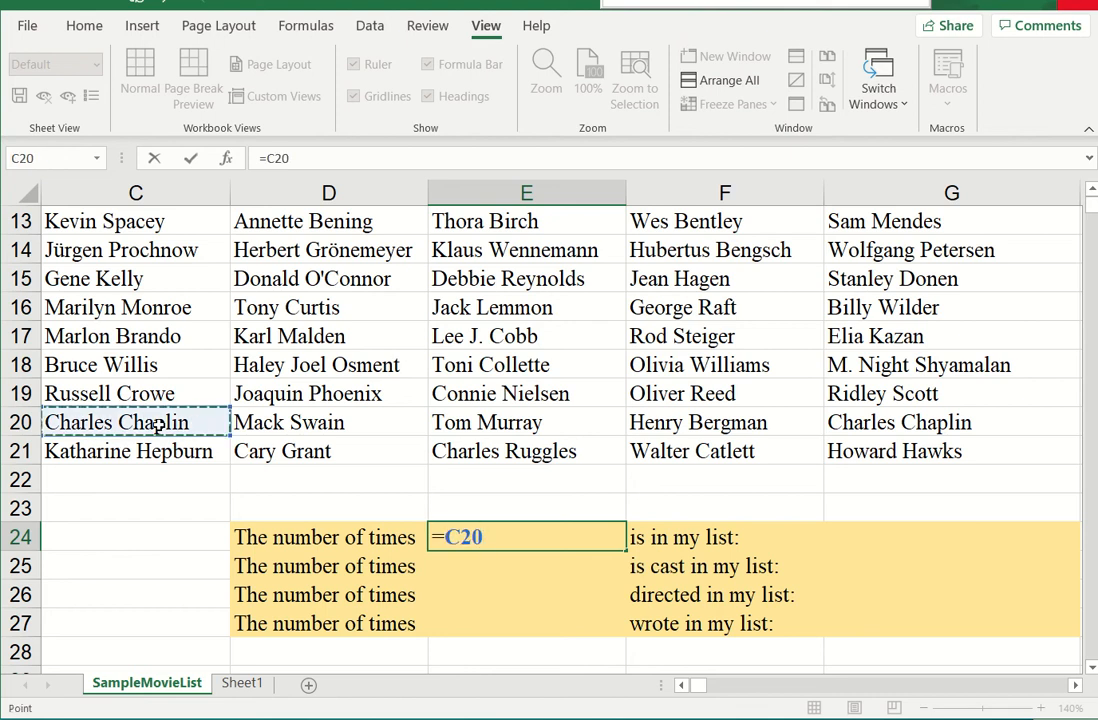
pyautogui.press('Return')
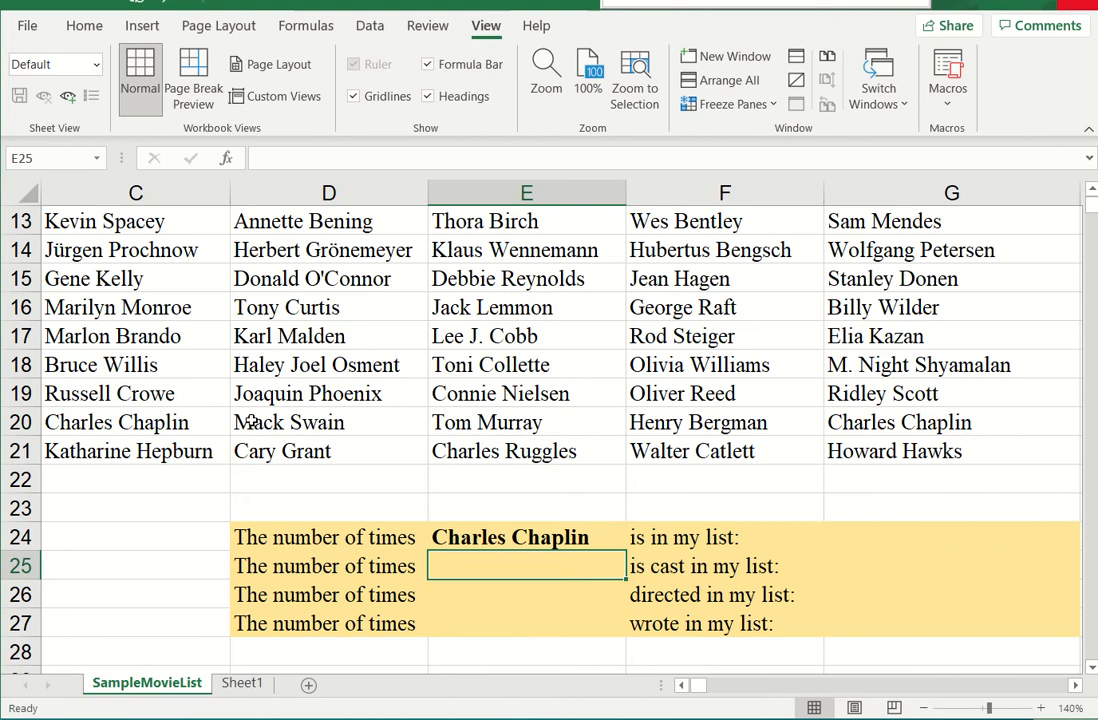
pyautogui.click(487, 538)
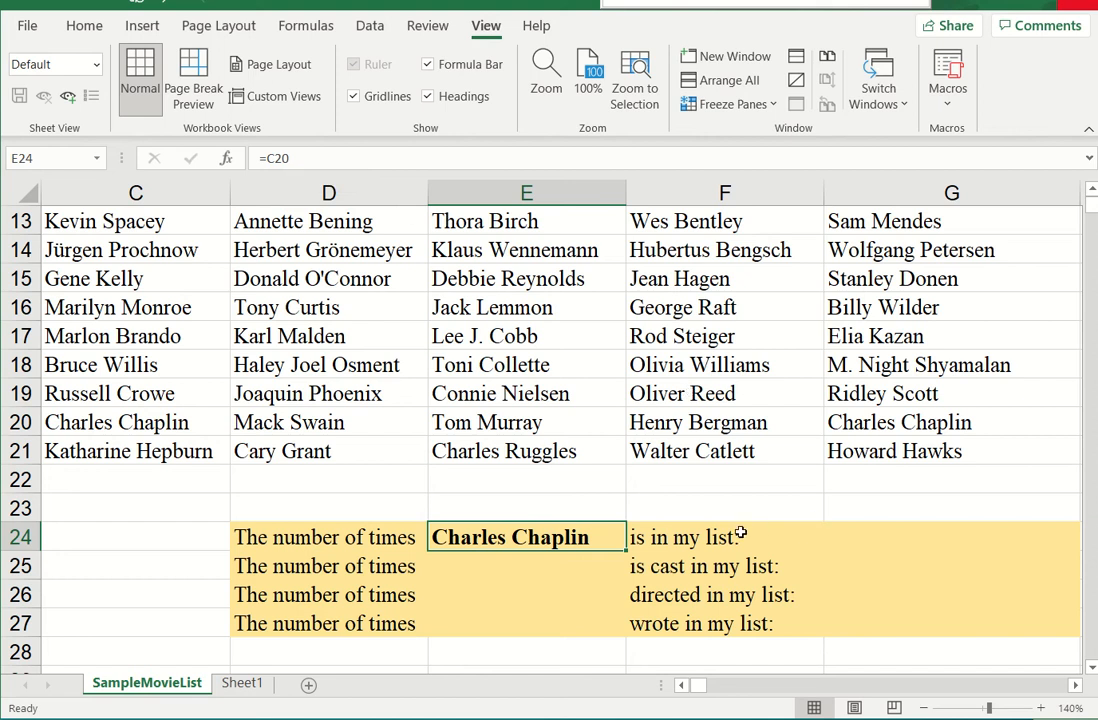
# Search the function library for countif and insert the COUNTIF function in cell G24
pyautogui.click(875, 538)
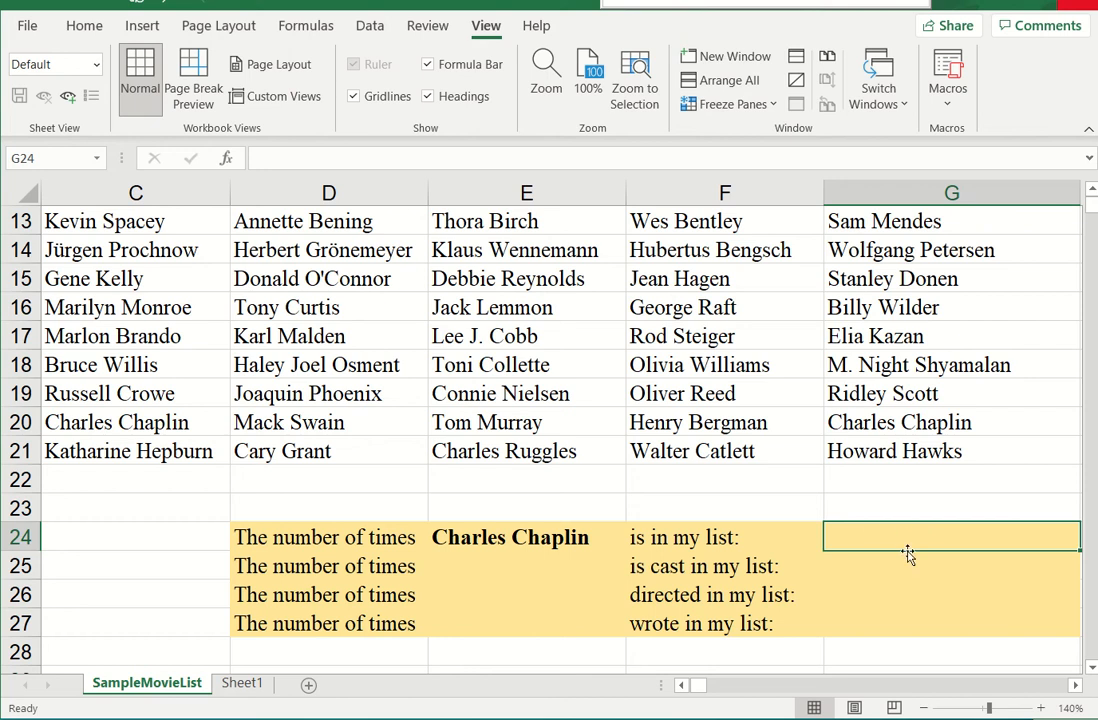
pyautogui.click(227, 160)
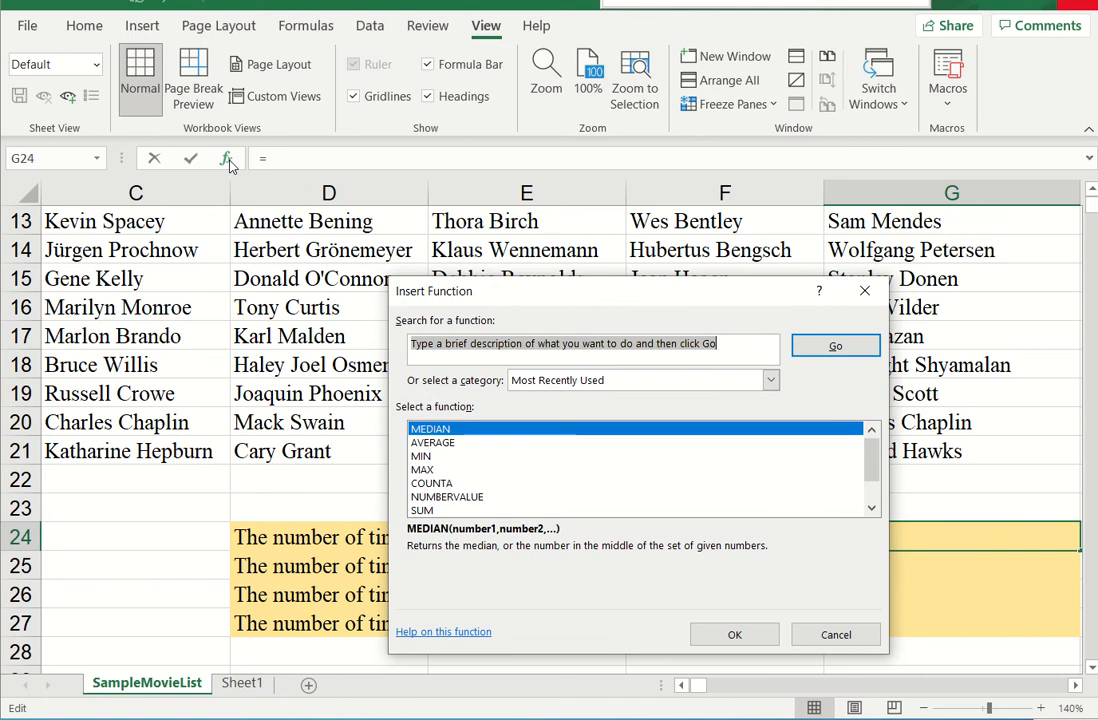
pyautogui.write('c')
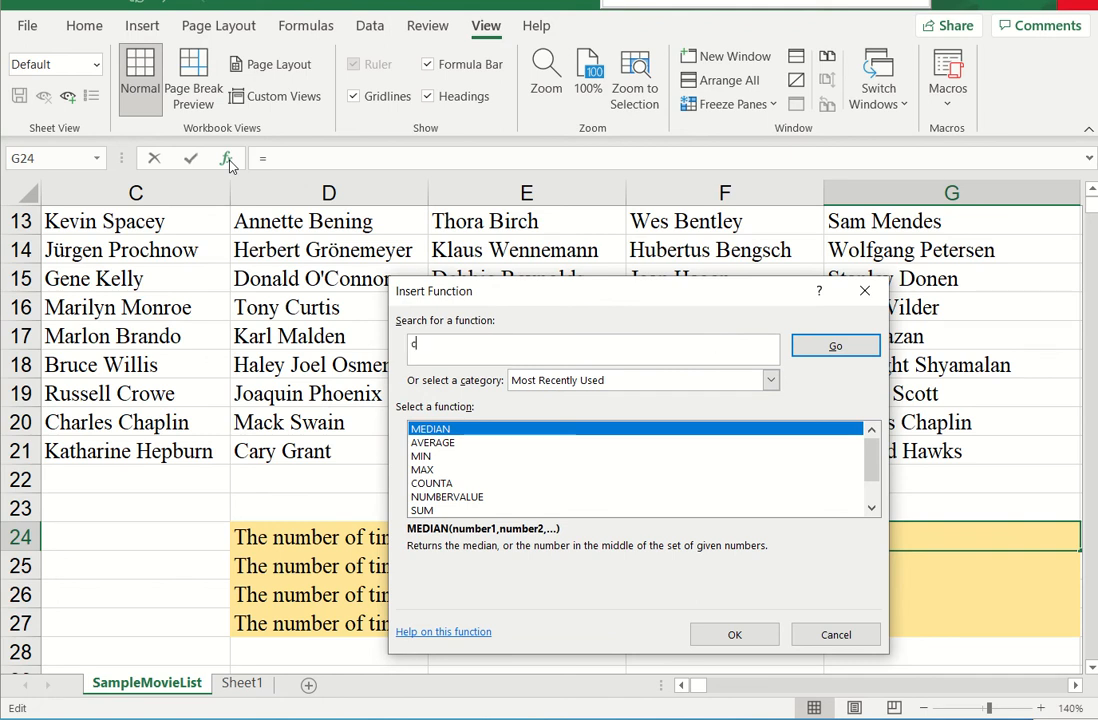
pyautogui.write('ountif')
pyautogui.click(827, 345)
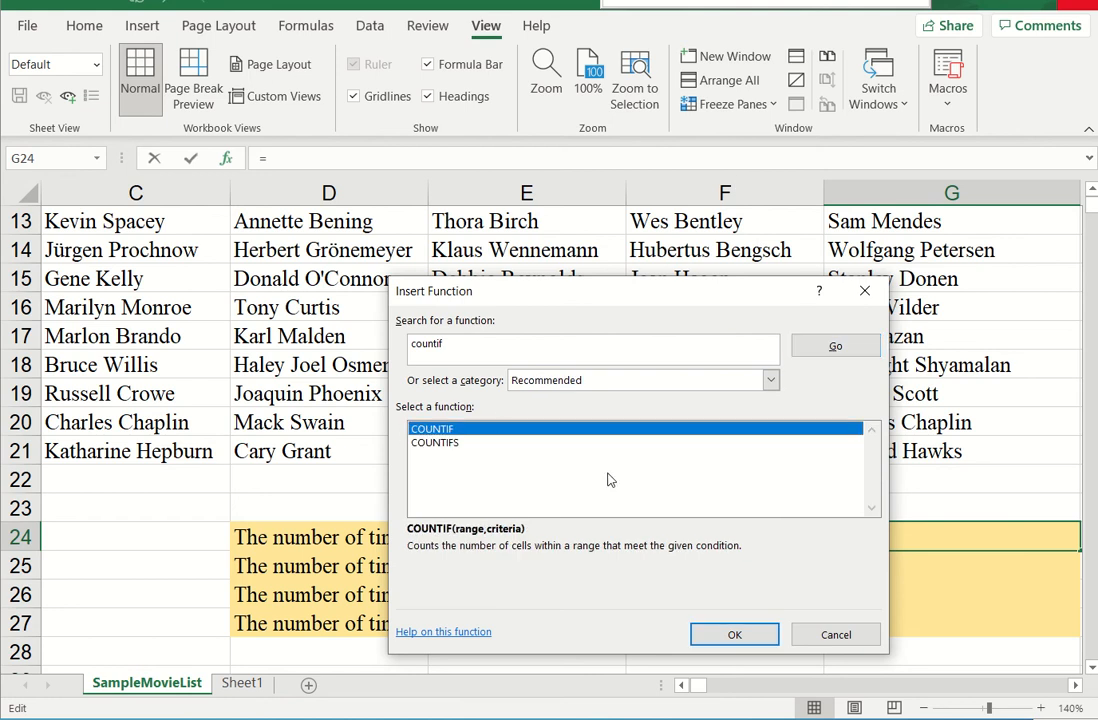
pyautogui.click(729, 648)
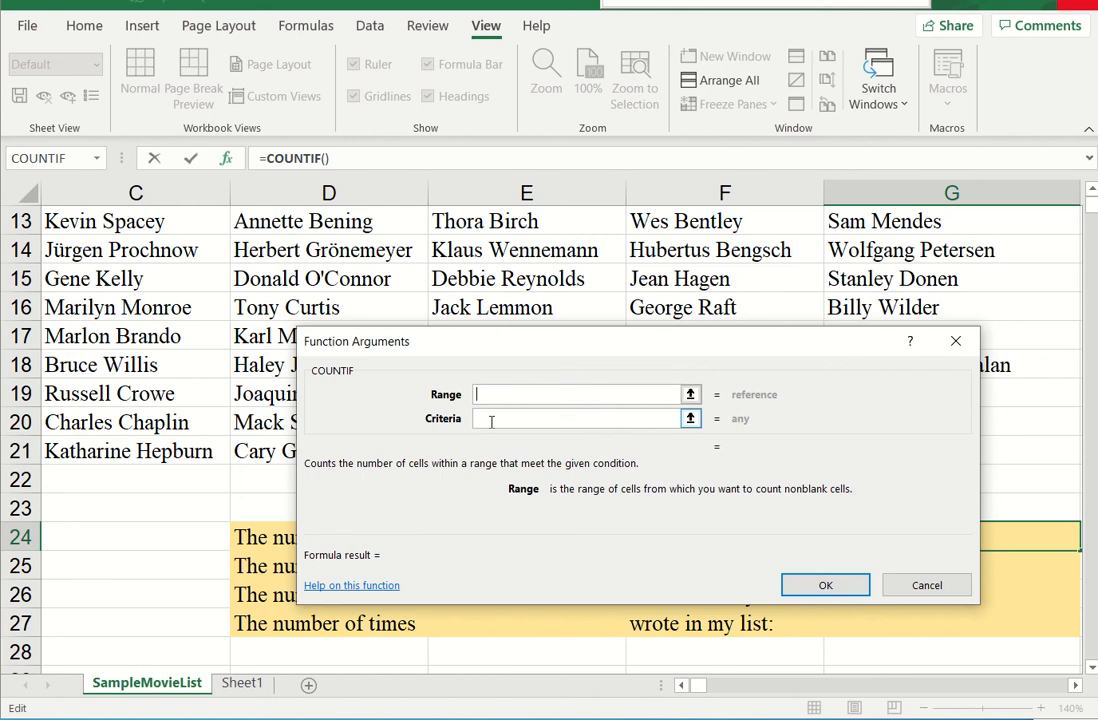
# Set the COUNTIF criteria to cell E24, moving the arguments dialog clear of the summary rows
pyautogui.click(491, 421)
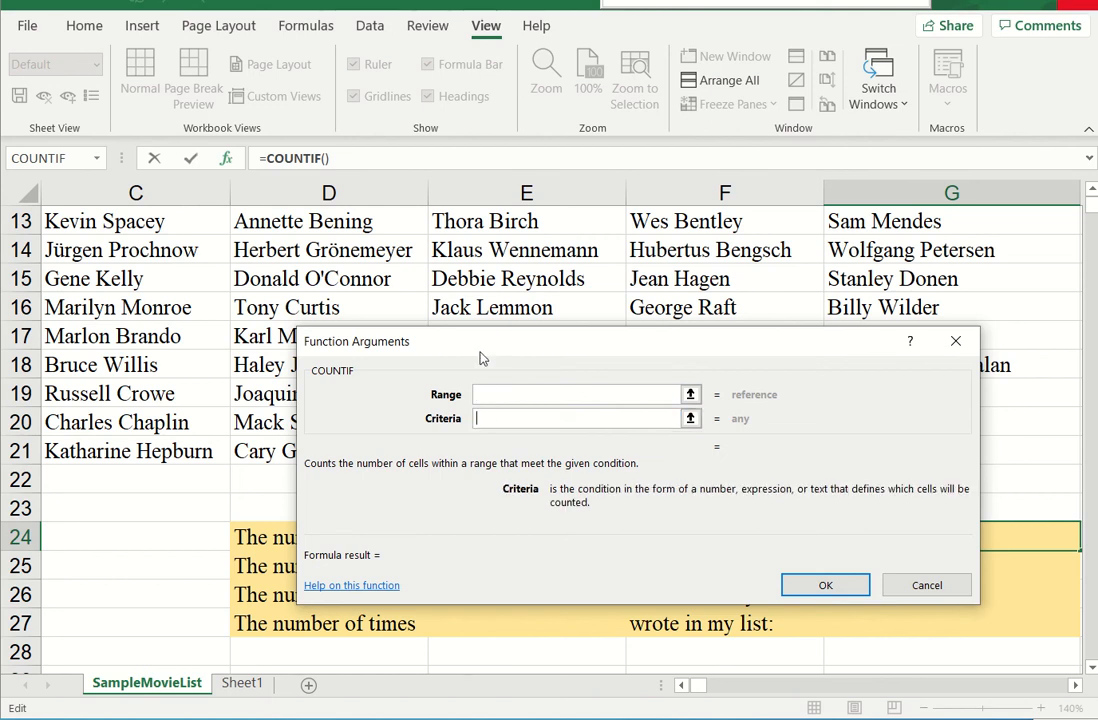
pyautogui.moveTo(481, 354); pyautogui.dragTo(488, 237)
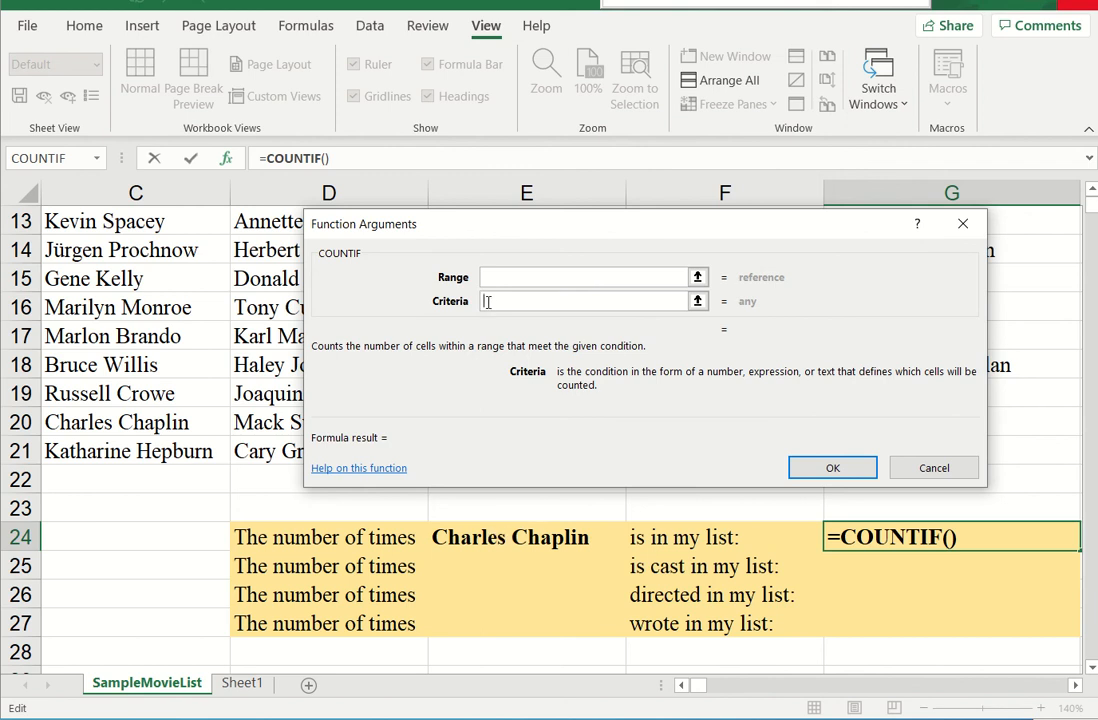
pyautogui.click(531, 540)
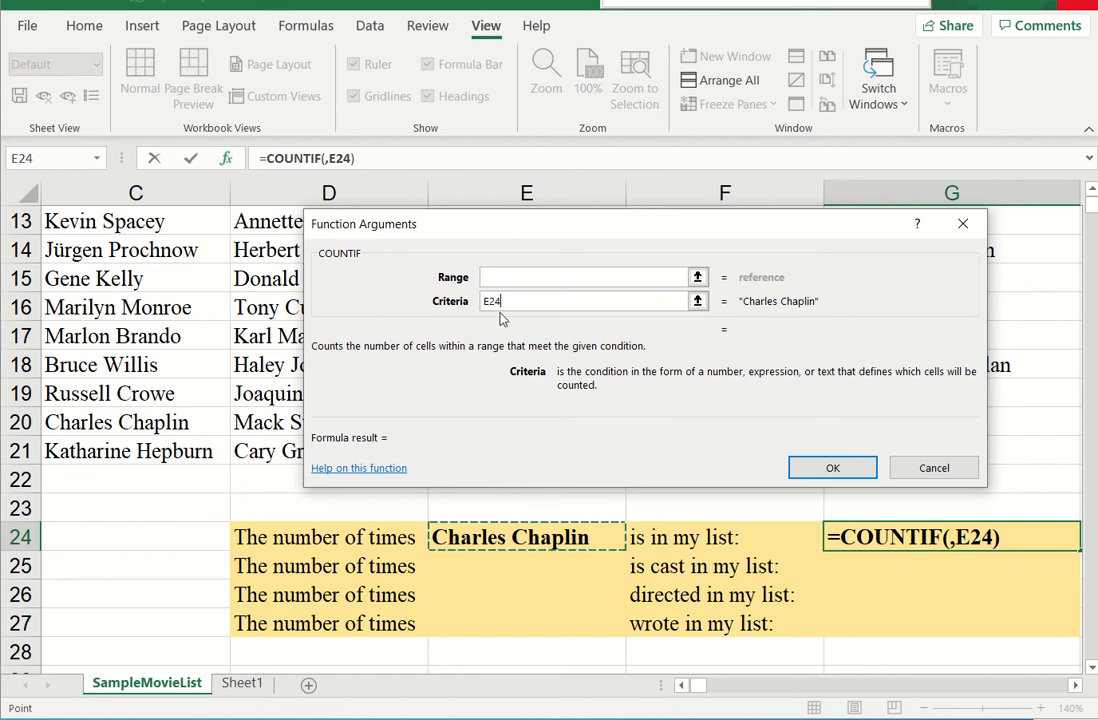
# Set the COUNTIF range to C2:H22, moving the arguments dialog clear of the movie list
pyautogui.click(514, 277)
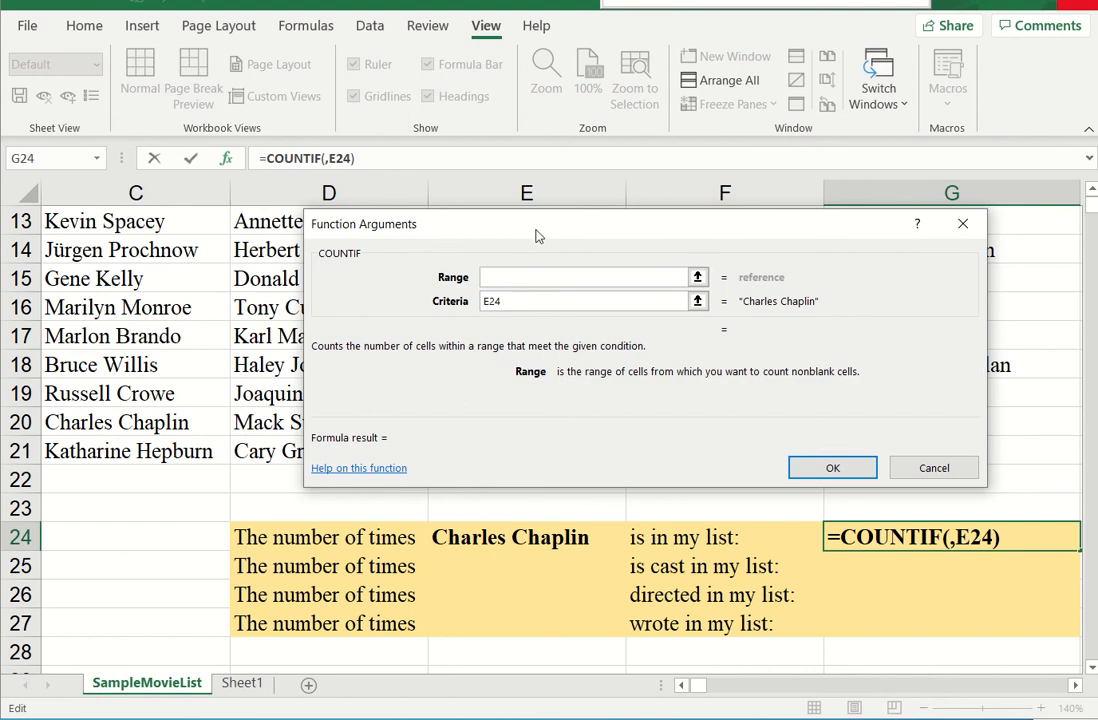
pyautogui.moveTo(537, 238); pyautogui.dragTo(594, 527)
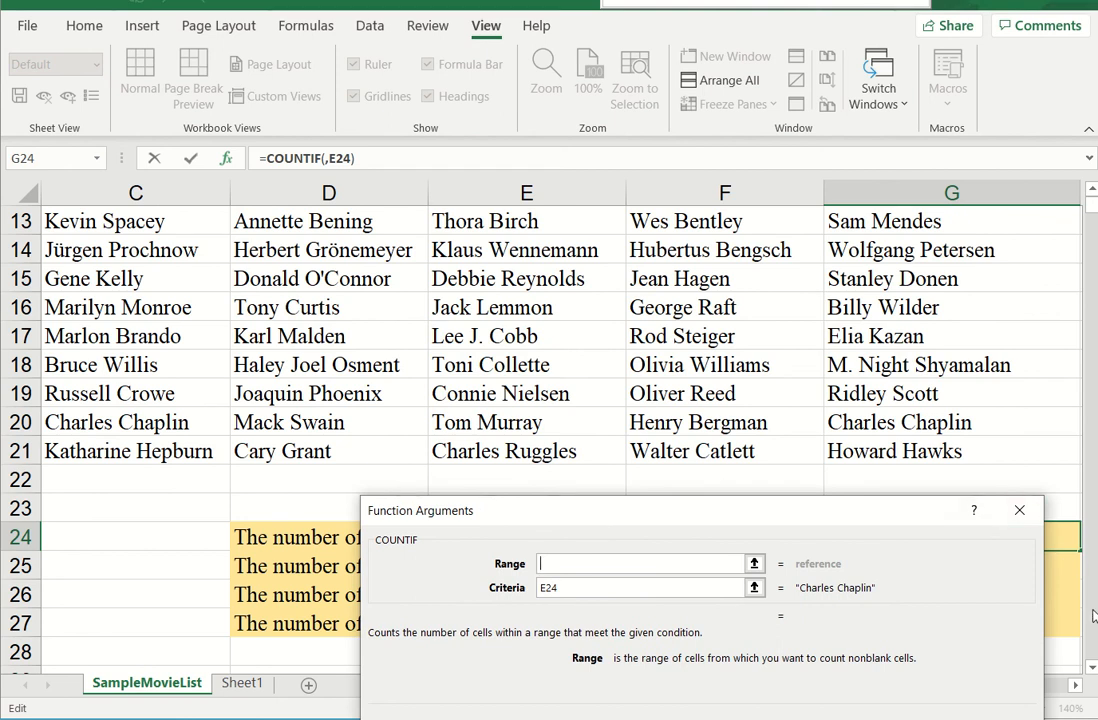
pyautogui.click(1092, 192)
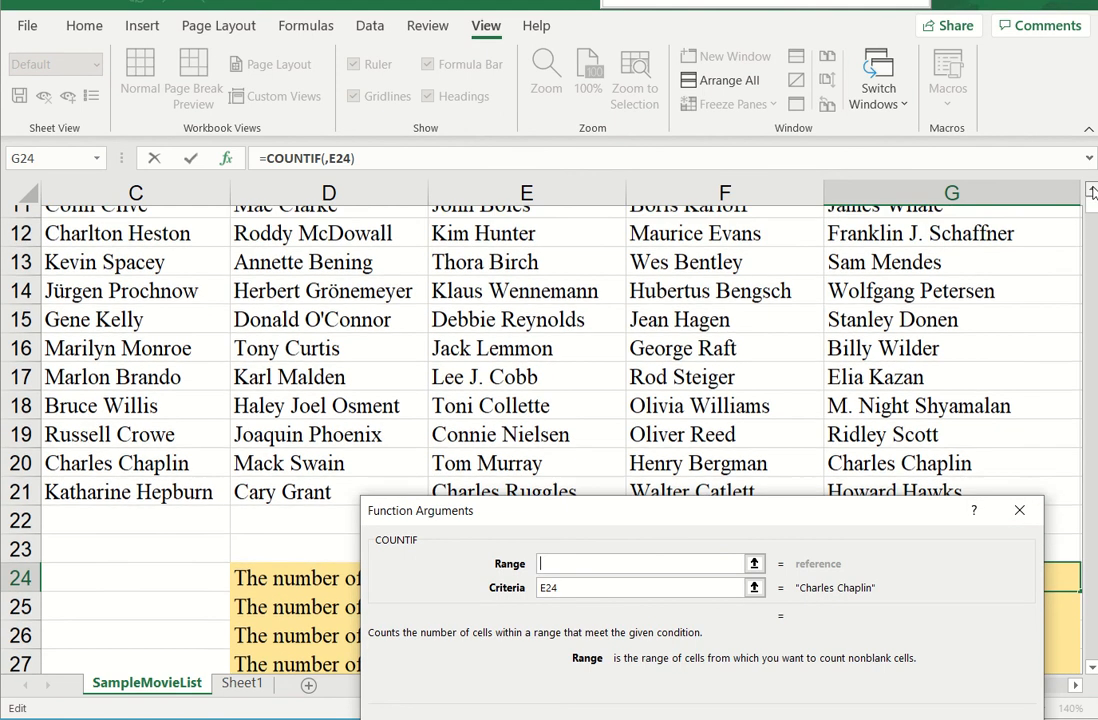
pyautogui.scroll(4, 1092, 192)
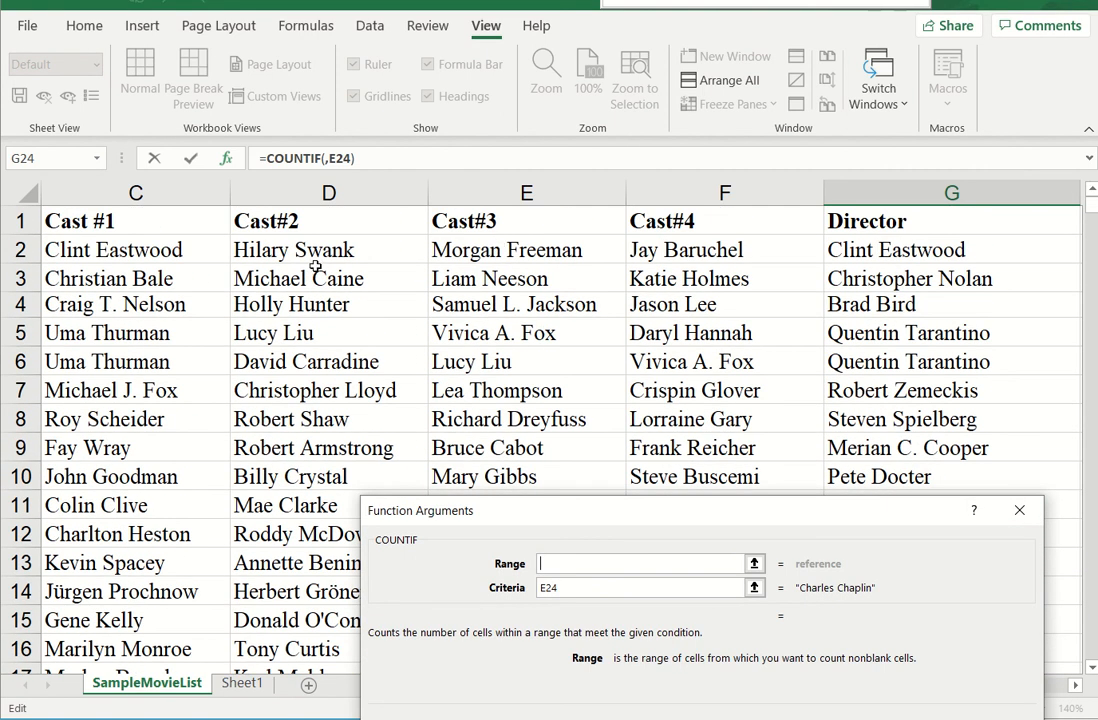
pyautogui.click(155, 255)
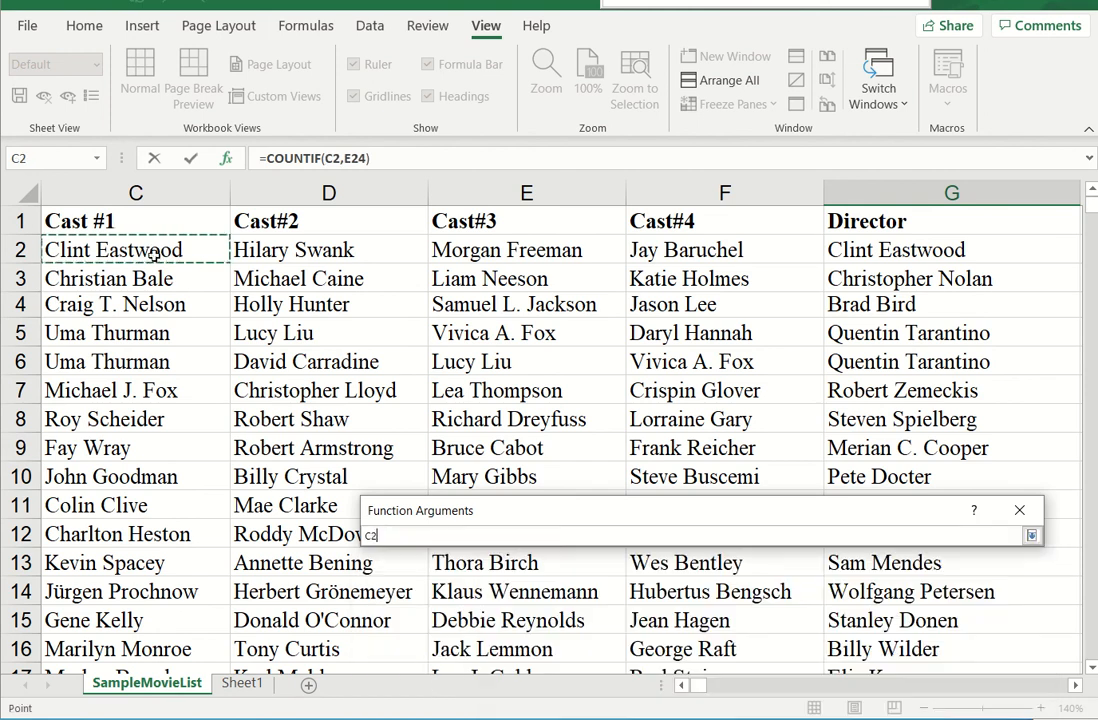
pyautogui.moveTo(155, 255); pyautogui.dragTo(444, 596)
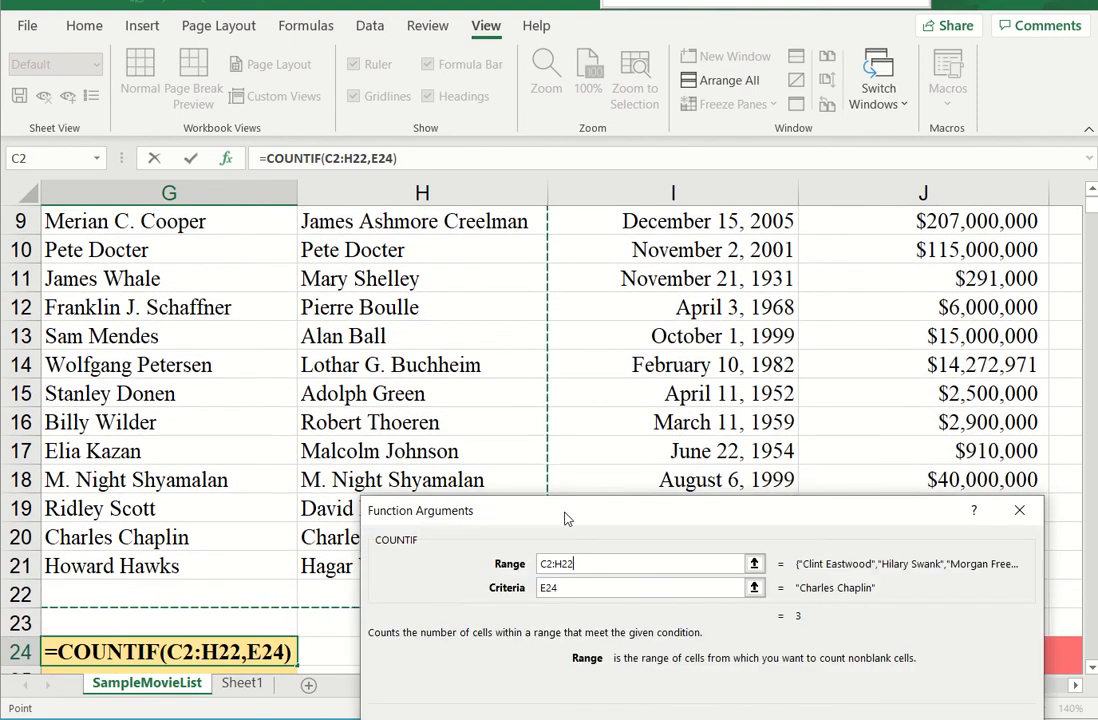
pyautogui.moveTo(588, 515); pyautogui.dragTo(620, 410)
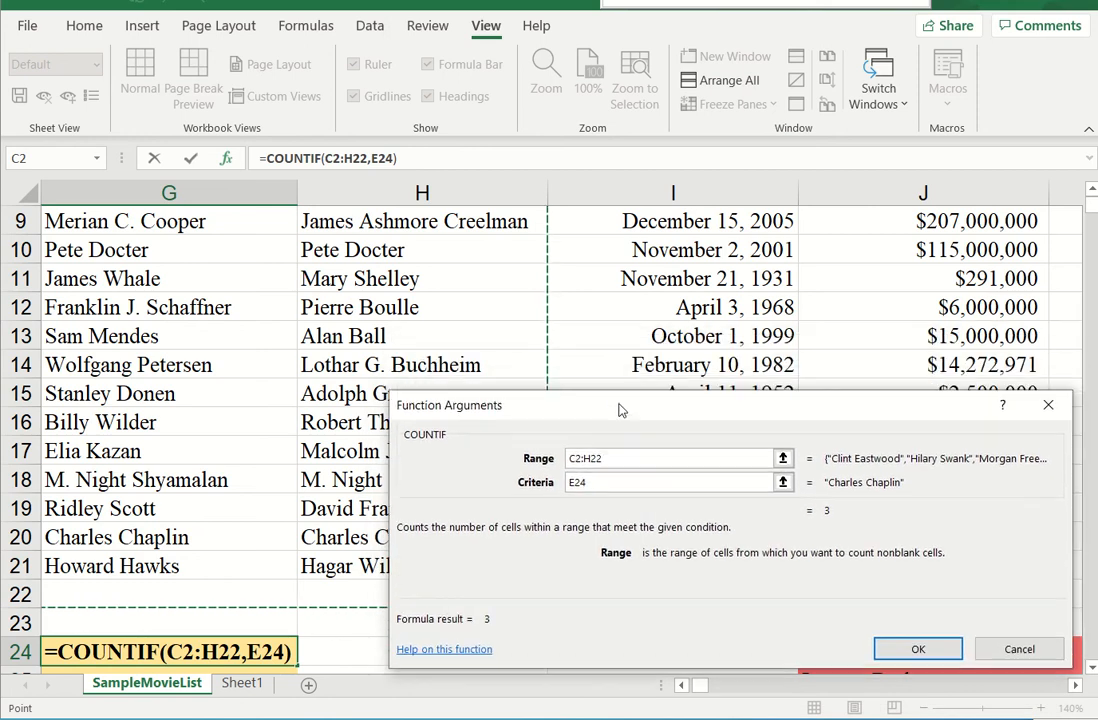
# Try A2 and C3 as starting cells for the COUNTIF range and clear the range entry
pyautogui.click(579, 484)
pyautogui.press('Home')
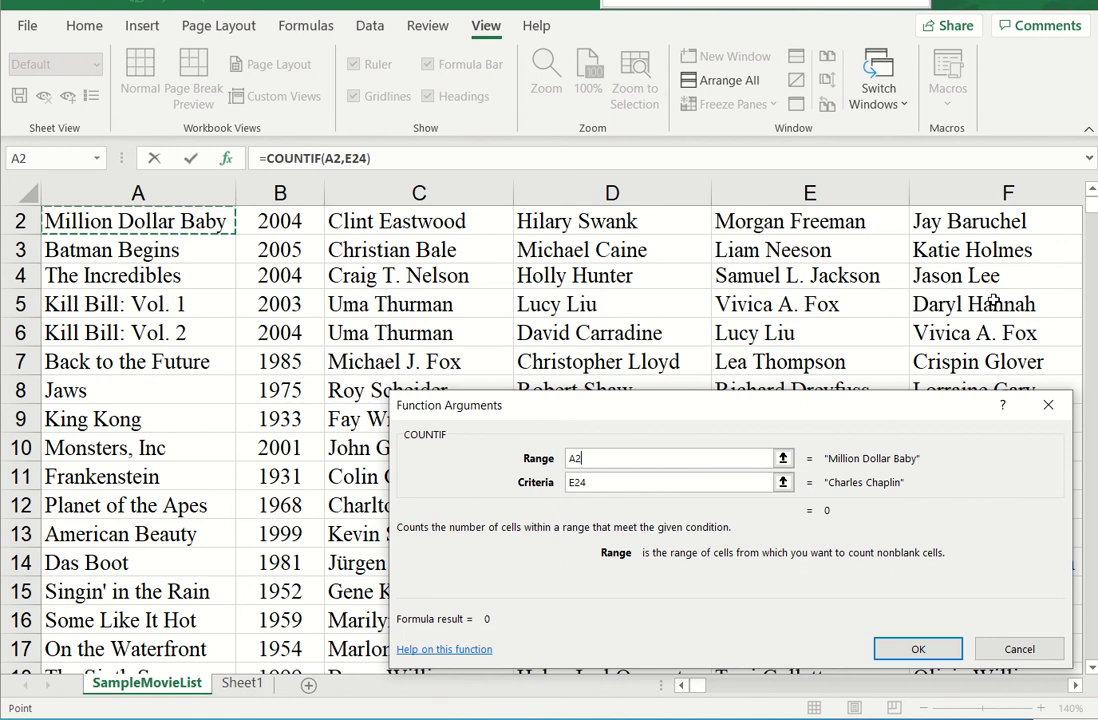
pyautogui.click(450, 242)
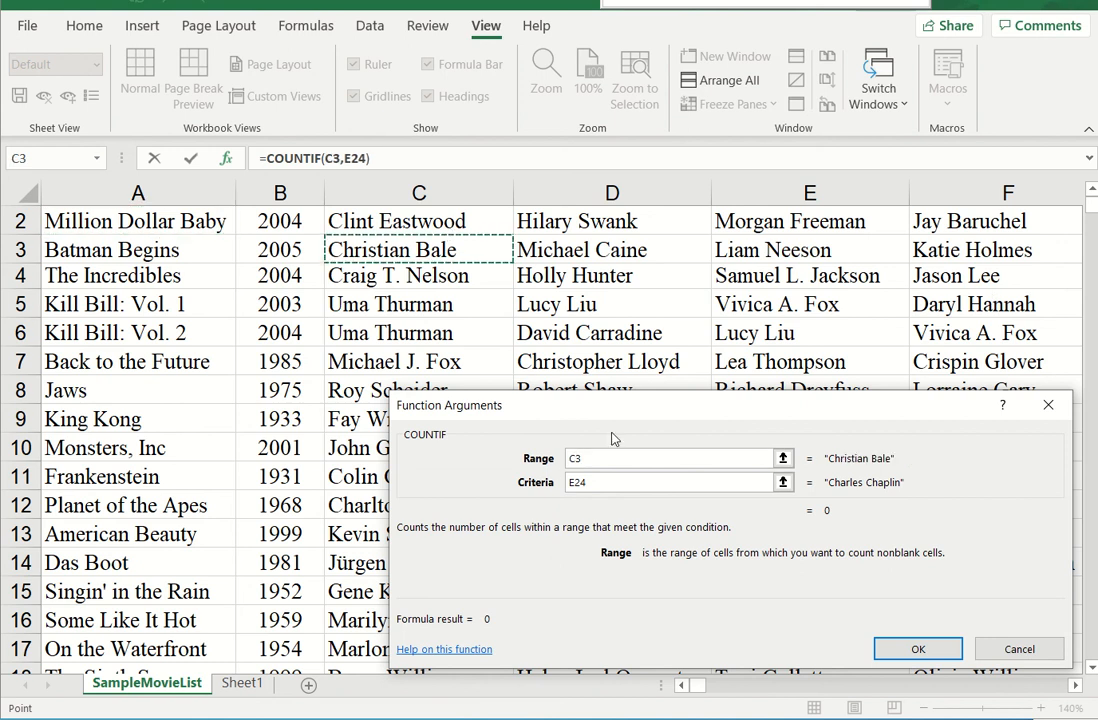
pyautogui.press('BackSpace')
pyautogui.press('BackSpace')
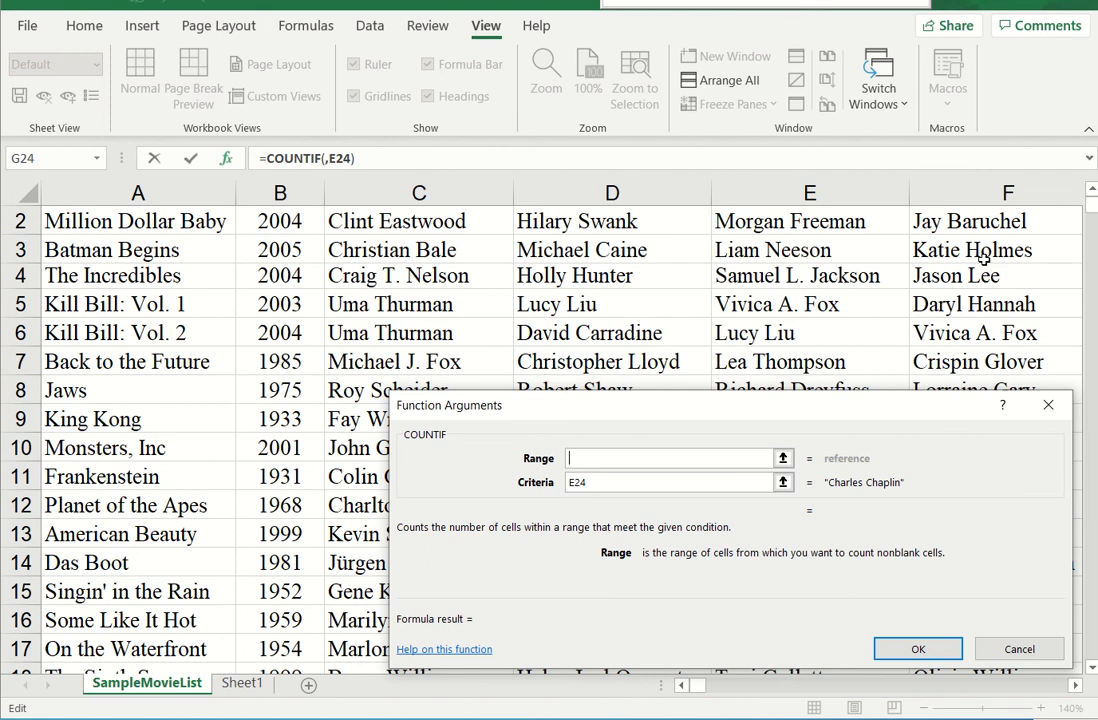
# Select the cast, director and writer cells C2:H22 as the COUNTIF range and complete the formula in G24
pyautogui.click(1092, 190)
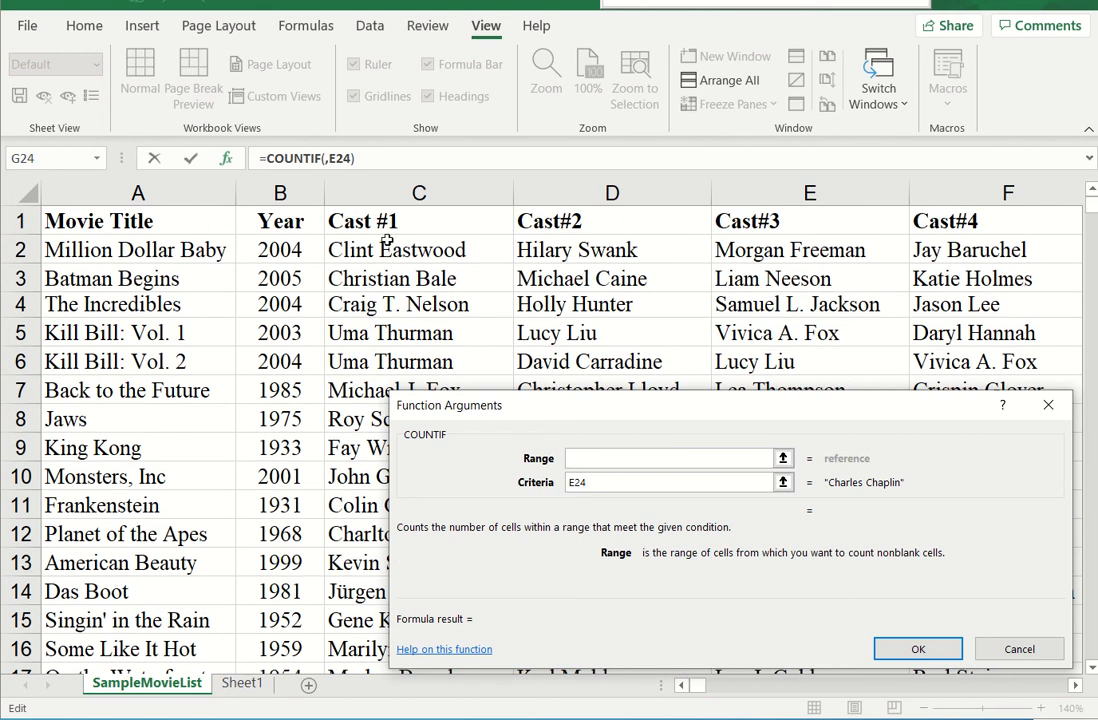
pyautogui.moveTo(393, 253); pyautogui.dragTo(778, 521)
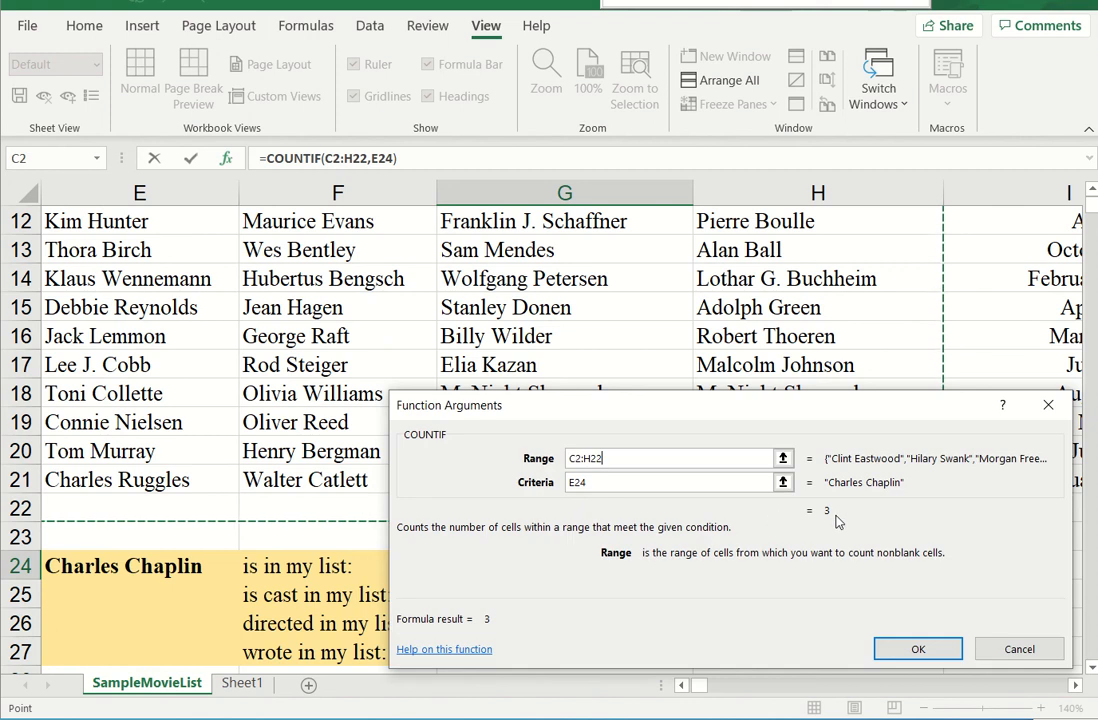
pyautogui.click(918, 652)
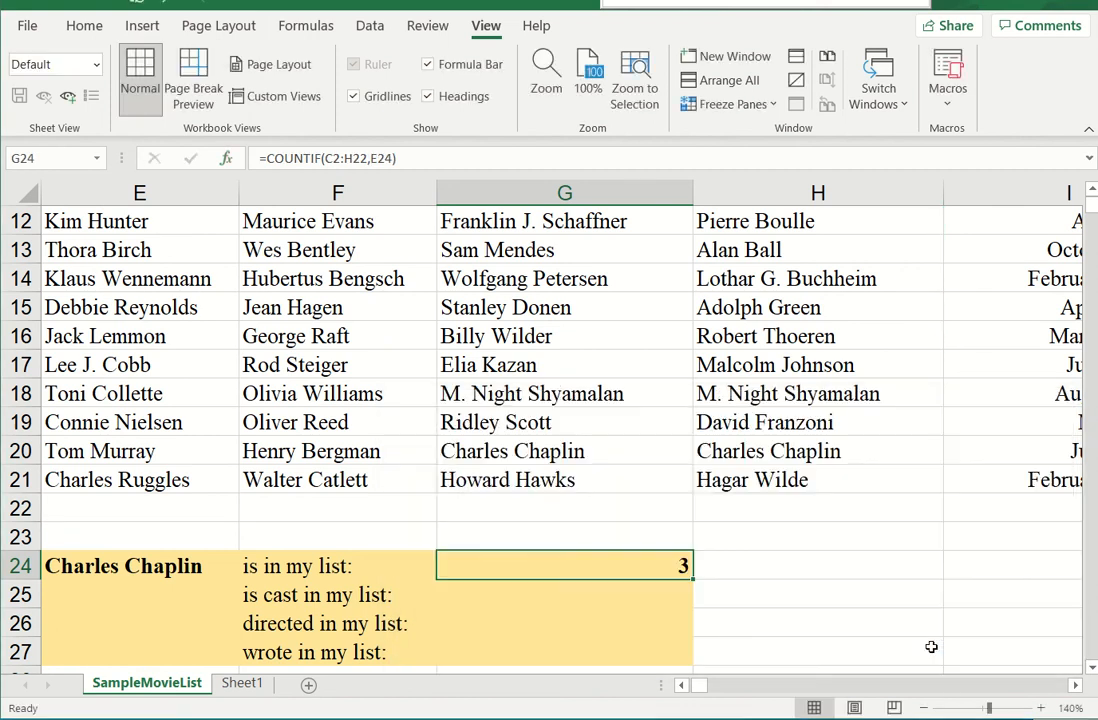
pyautogui.click(350, 613)
pyautogui.press('Left')
pyautogui.press('Left')
pyautogui.press('Left')
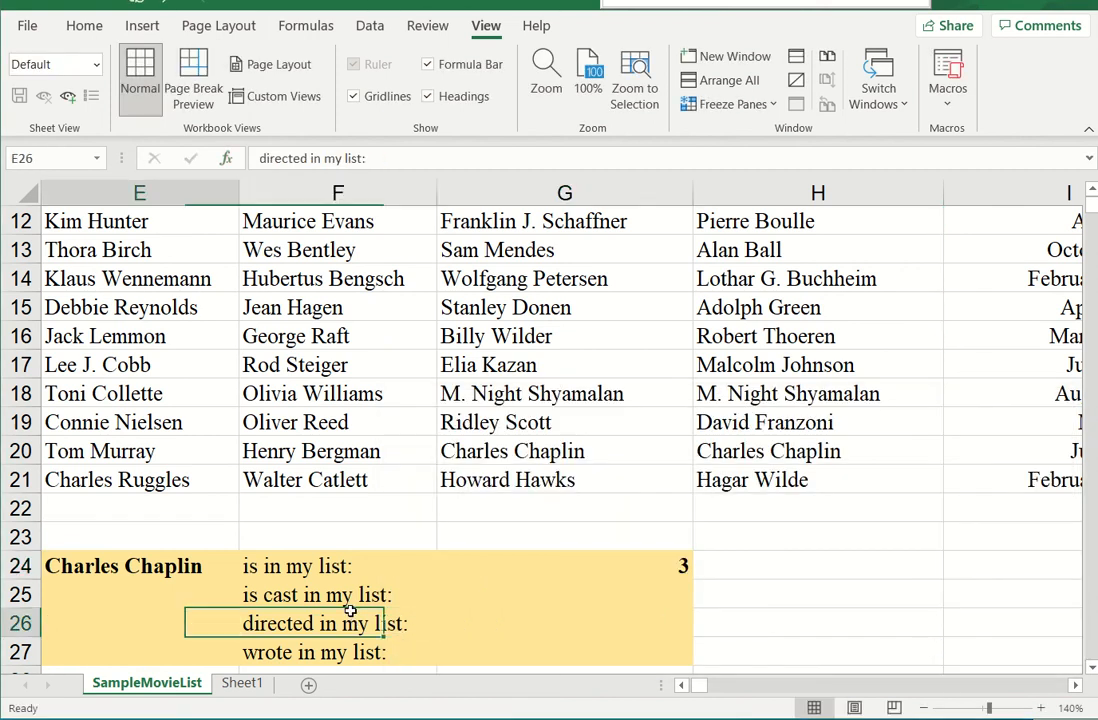
pyautogui.press('Right')
pyautogui.press('Right')
pyautogui.press('Right')
pyautogui.press('Right')
pyautogui.press('Right')
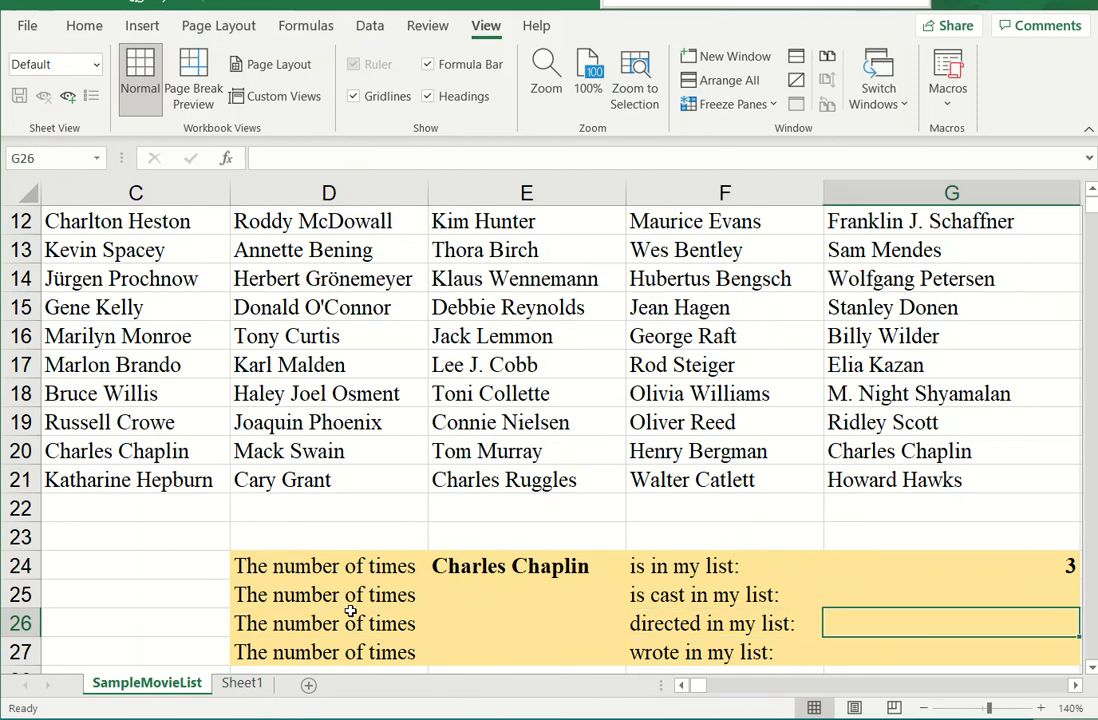
pyautogui.press('Left')
pyautogui.press('Left')
pyautogui.press('Left')
pyautogui.press('Left')
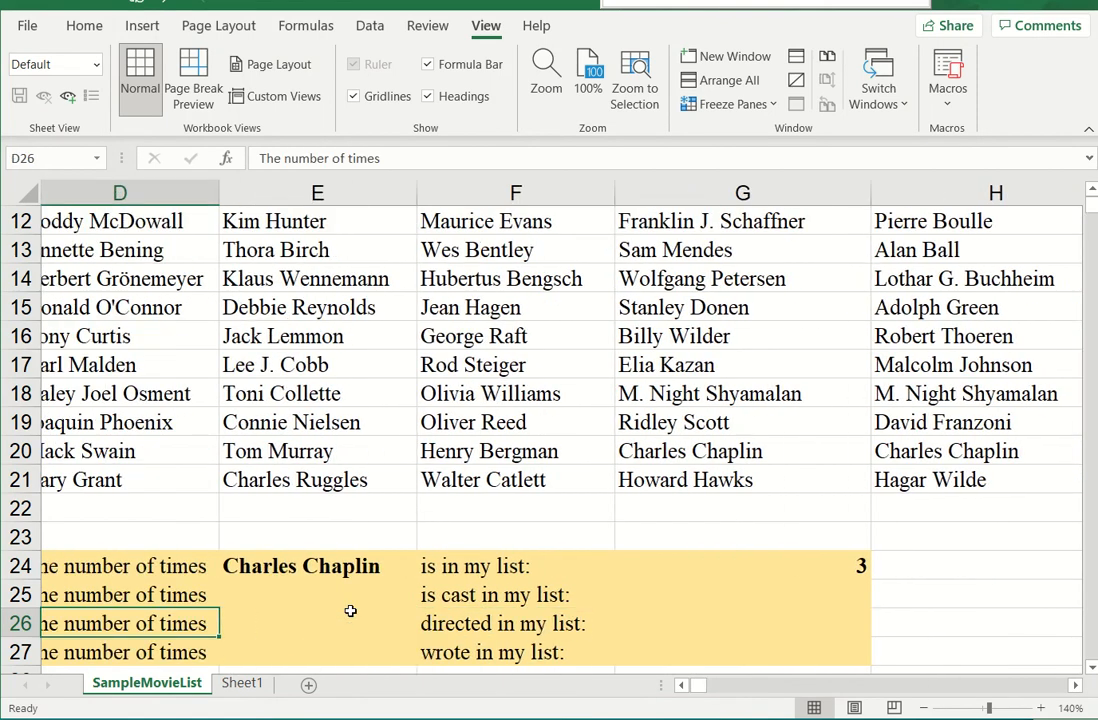
# Enter the formula =D5 in cell E25 to reference Lucy Liu for the cast count
pyautogui.press('Up')
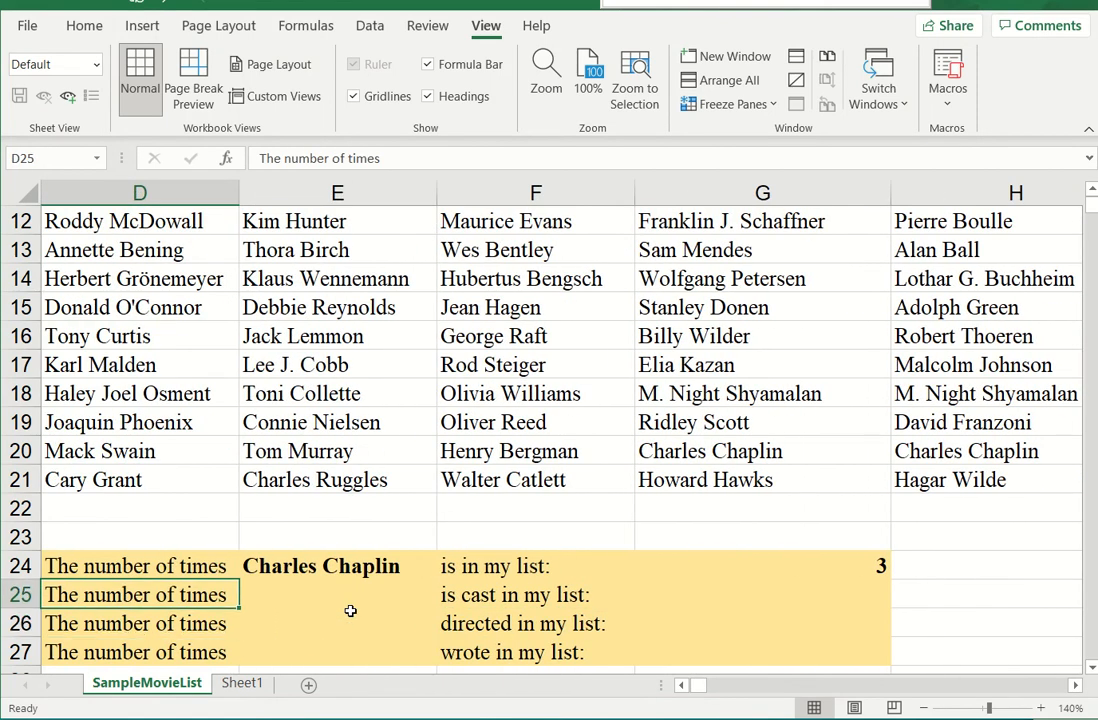
pyautogui.press('Right')
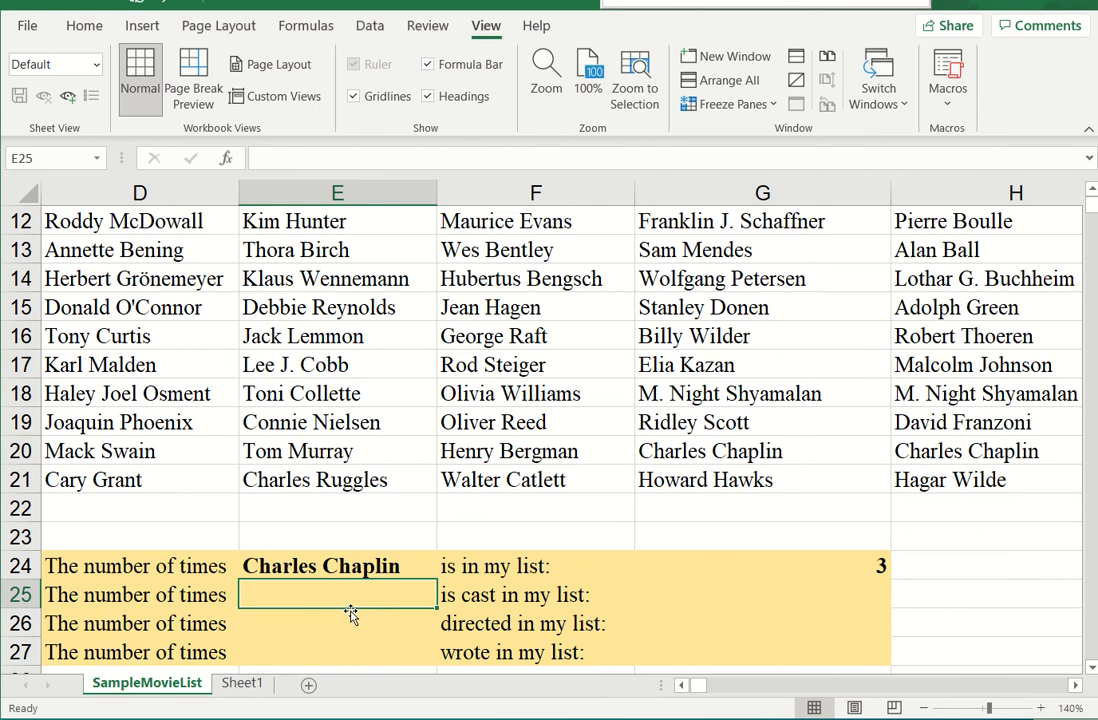
pyautogui.write('=')
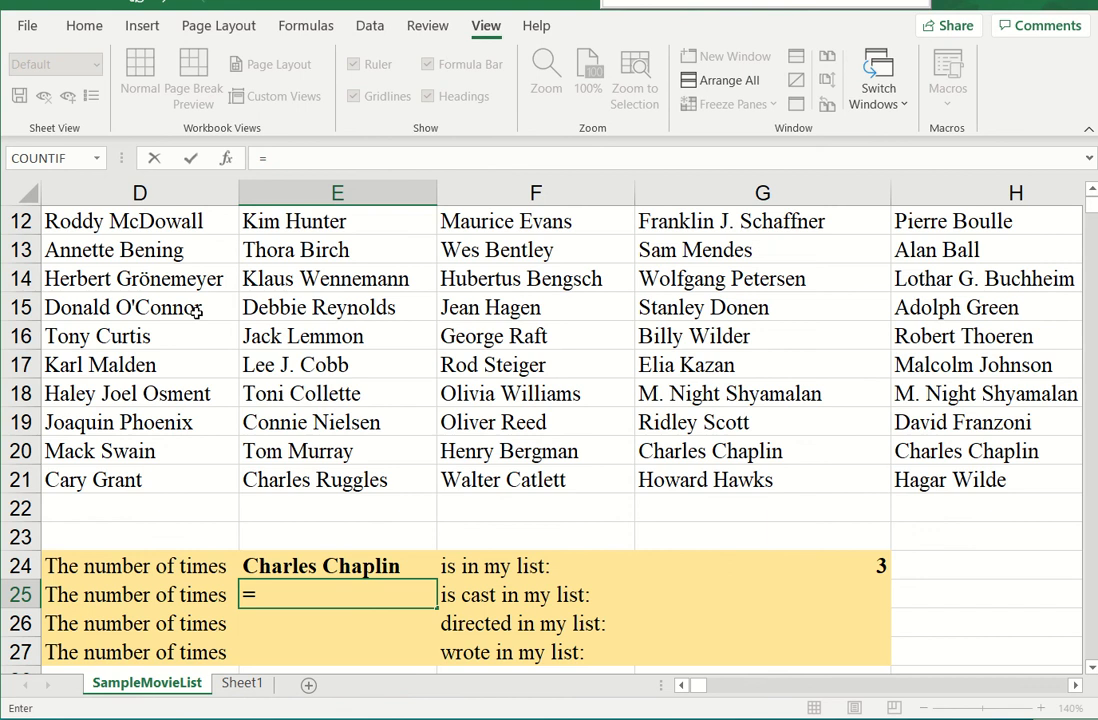
pyautogui.click(172, 256)
pyautogui.press('Up')
pyautogui.press('Up')
pyautogui.press('Up')
pyautogui.press('Up')
pyautogui.press('Up')
pyautogui.press('Up')
pyautogui.press('Up')
pyautogui.press('Up')
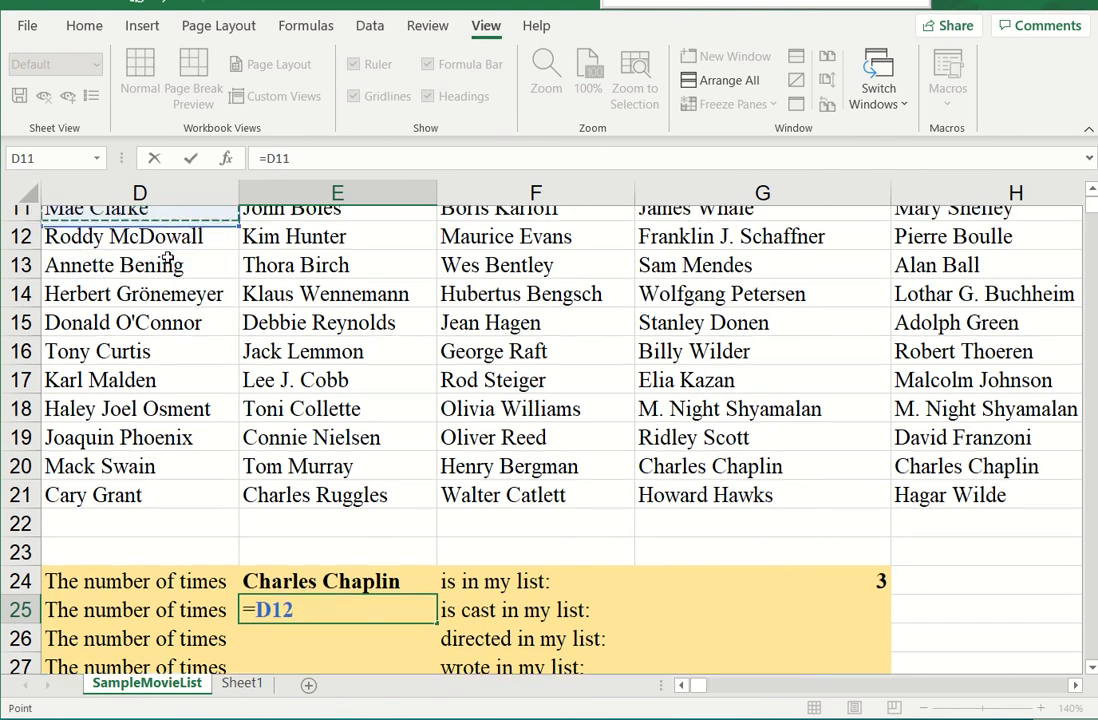
pyautogui.press('Up')
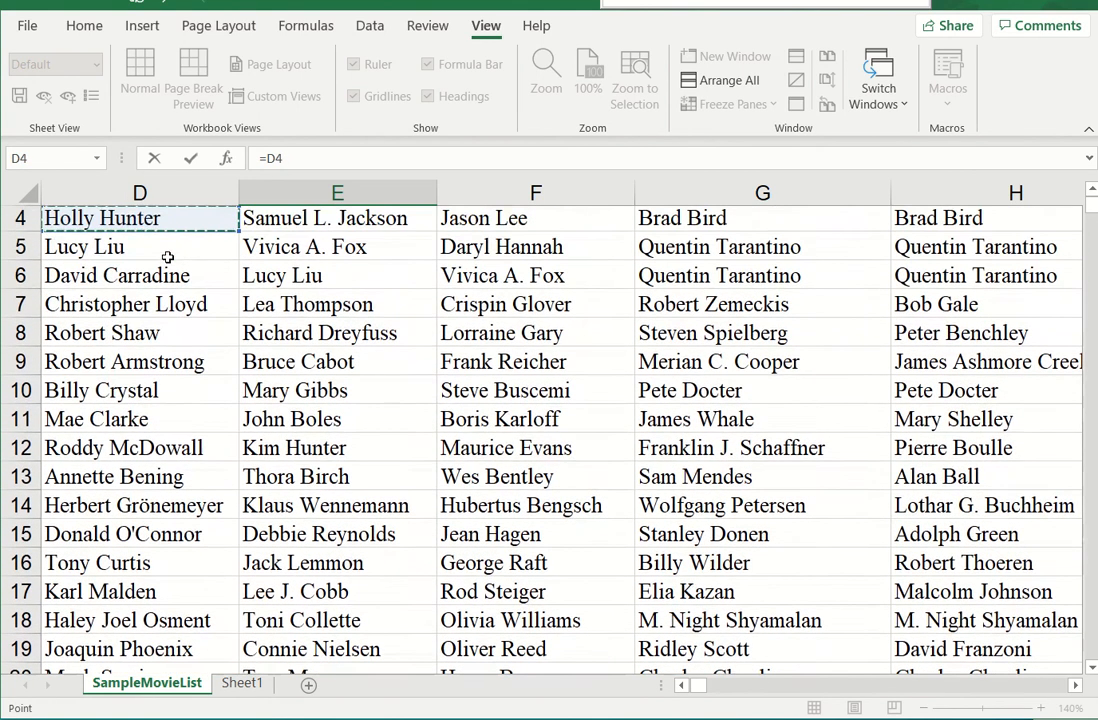
pyautogui.press('Down')
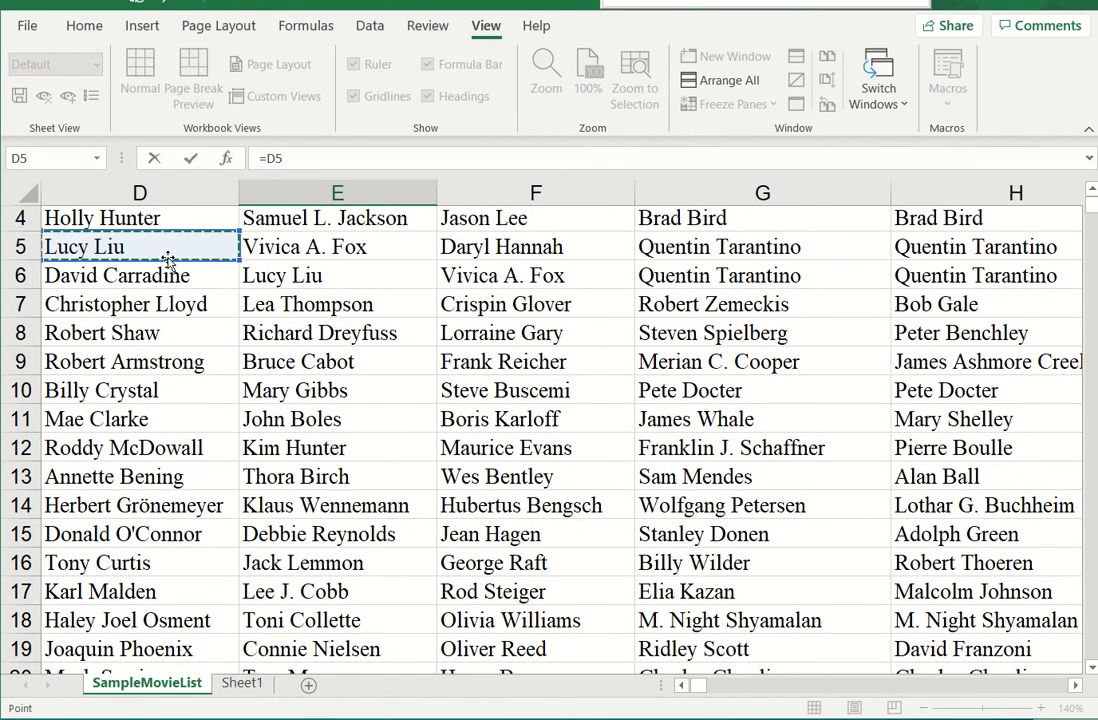
pyautogui.press('Return')
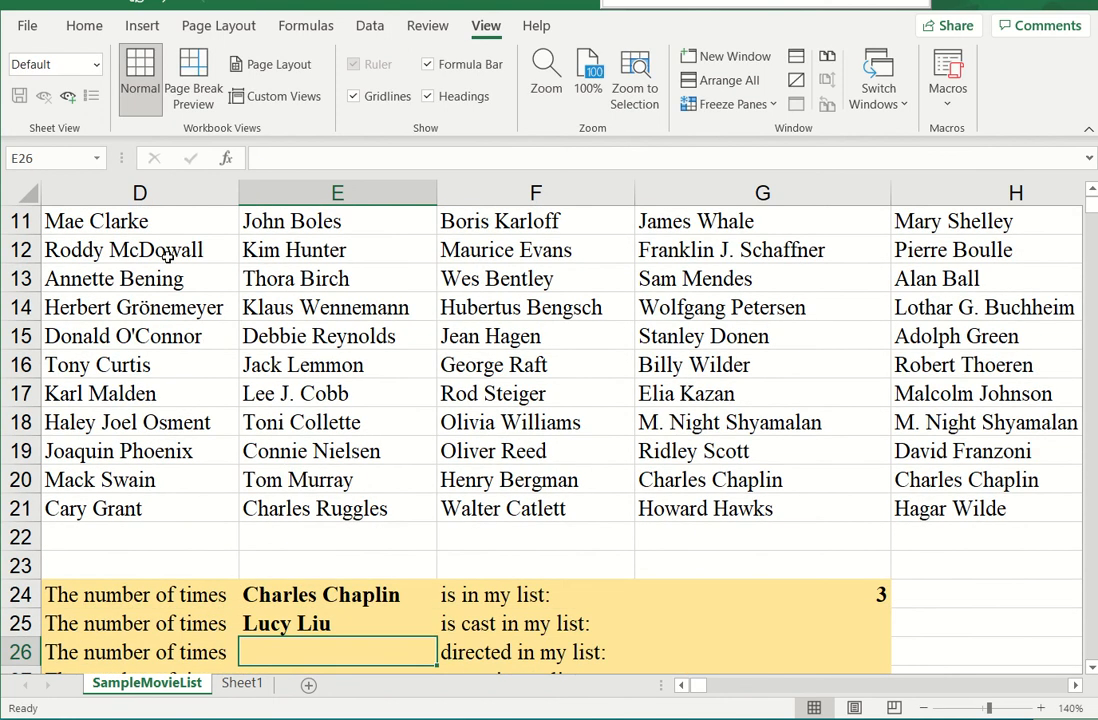
# Insert the COUNTIF function in cell G25 from the recently used functions
pyautogui.press('Up')
pyautogui.press('Right')
pyautogui.press('Right')
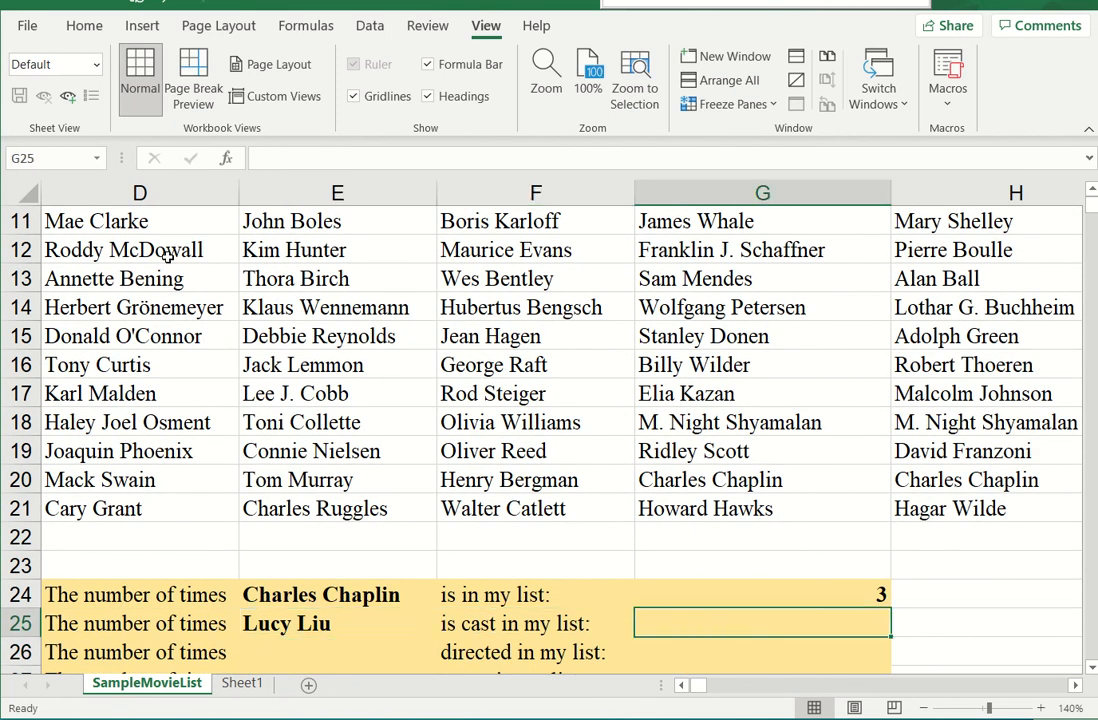
pyautogui.click(227, 158)
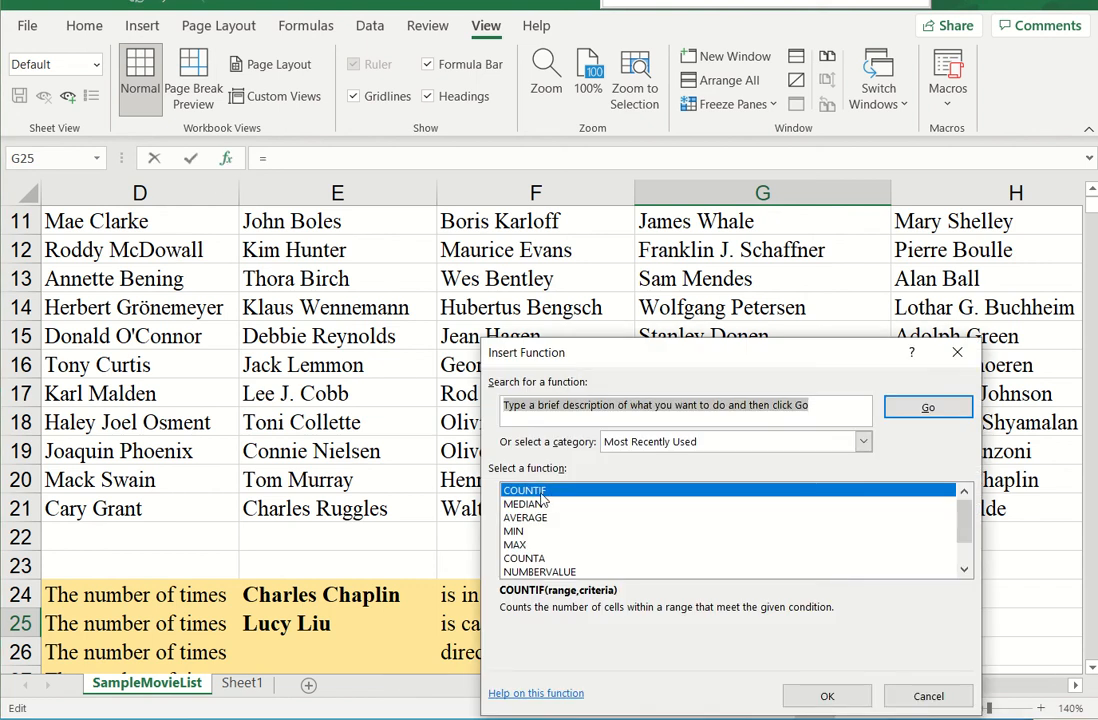
pyautogui.click(827, 696)
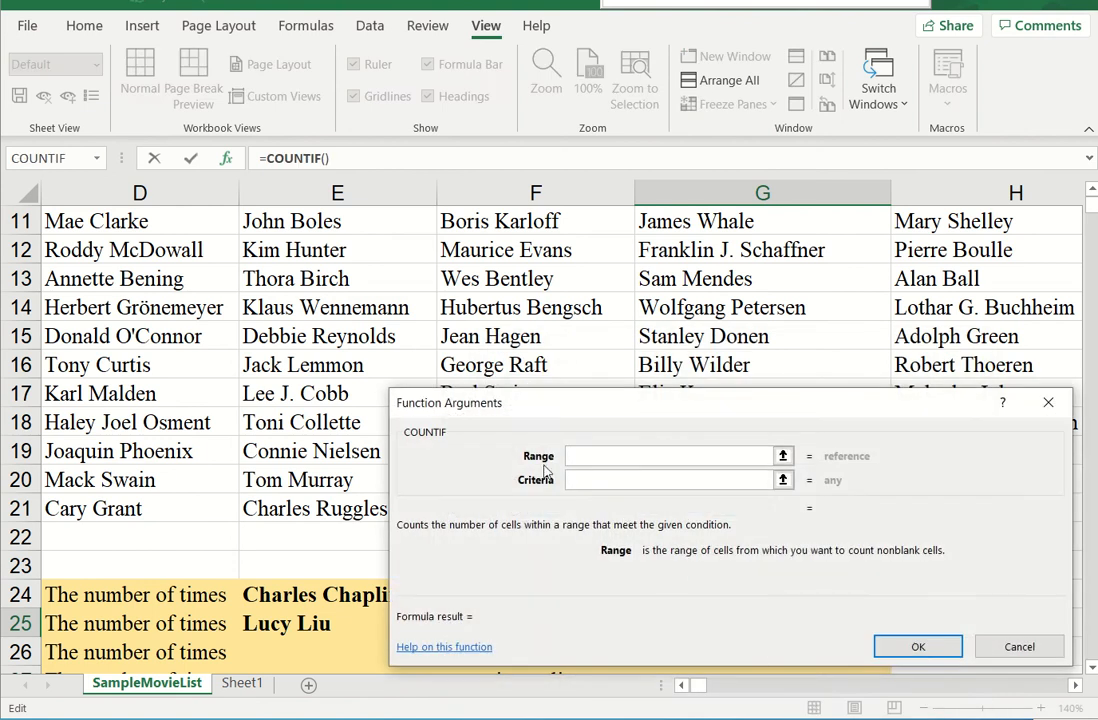
# Set the COUNTIF range to the four cast columns, C2:F22, moving the arguments dialog out of the way
pyautogui.click(1091, 192)
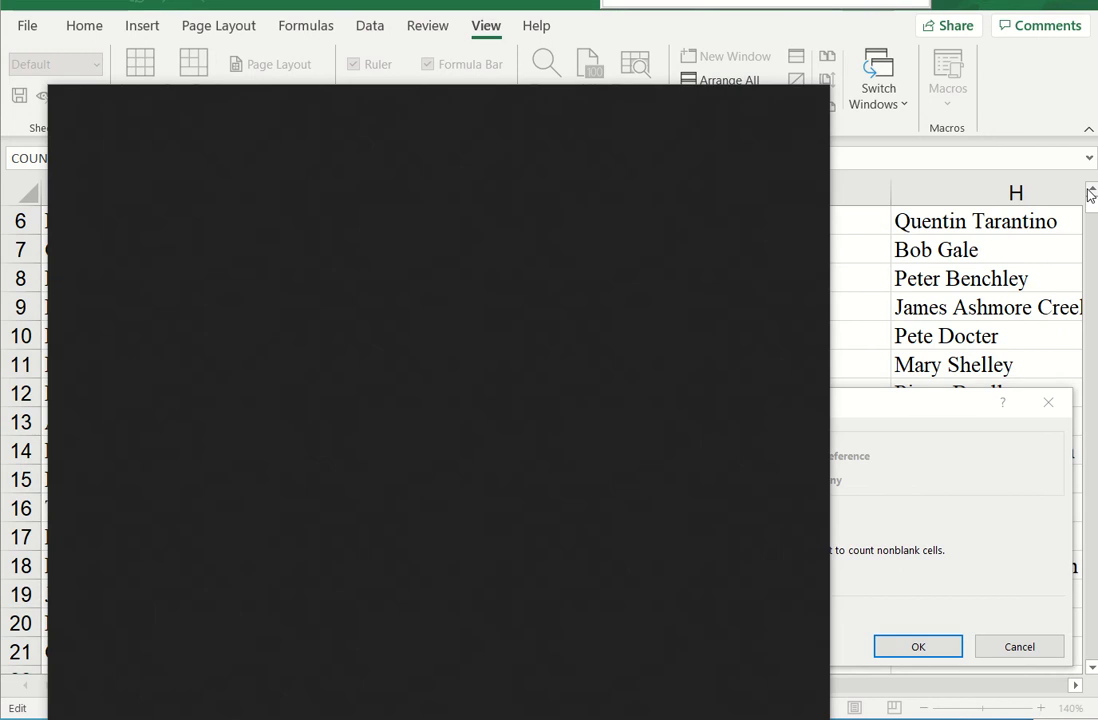
pyautogui.click(907, 409)
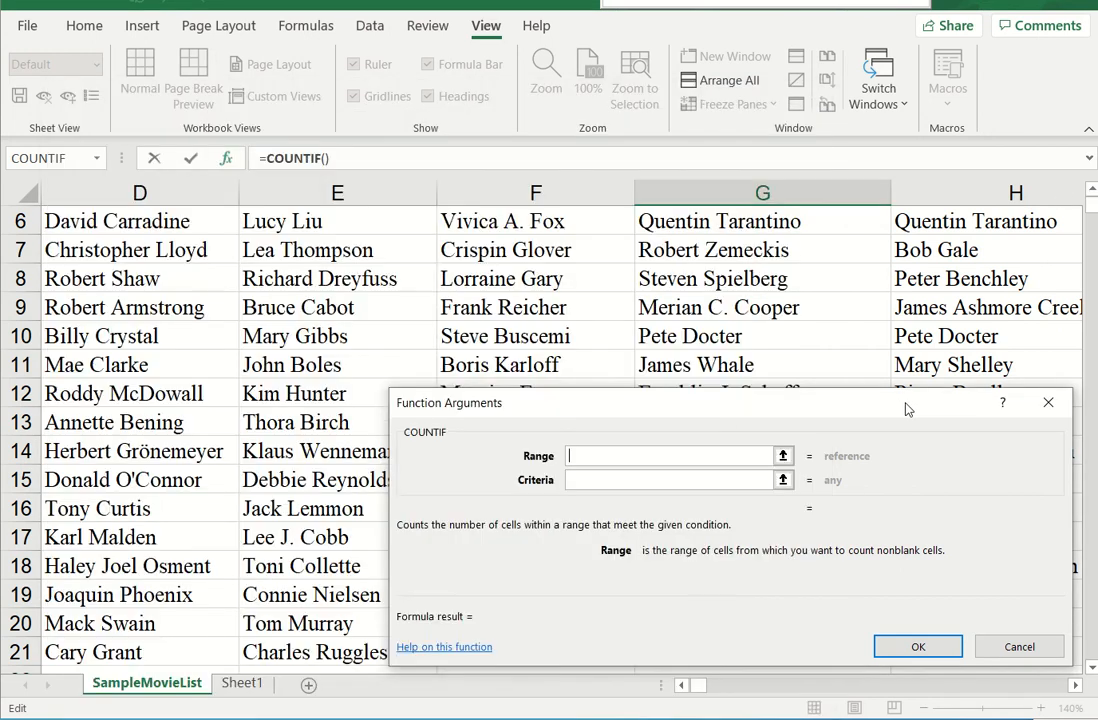
pyautogui.moveTo(907, 409); pyautogui.dragTo(907, 367)
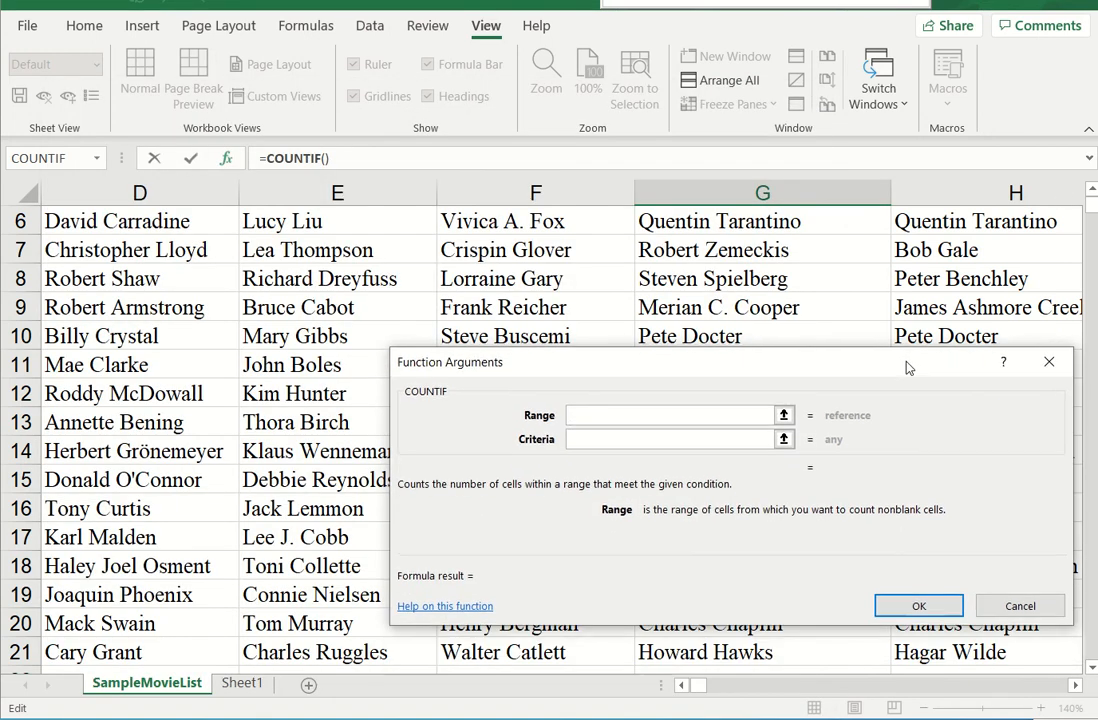
pyautogui.click(1091, 192)
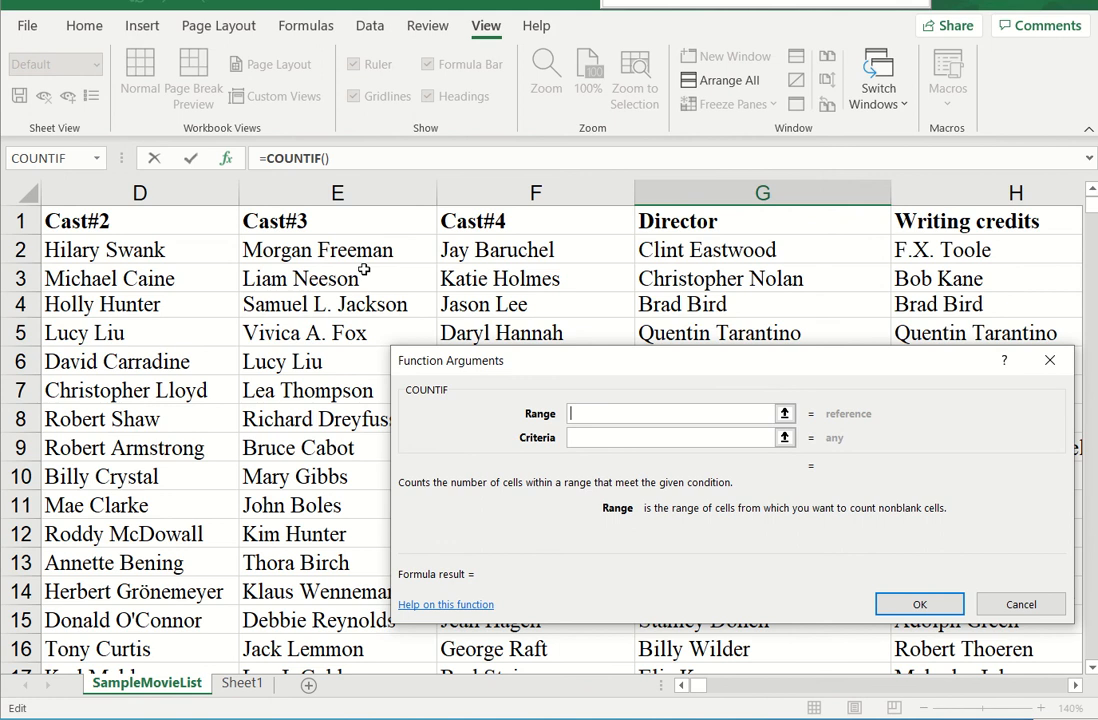
pyautogui.click(147, 251)
pyautogui.press('Left')
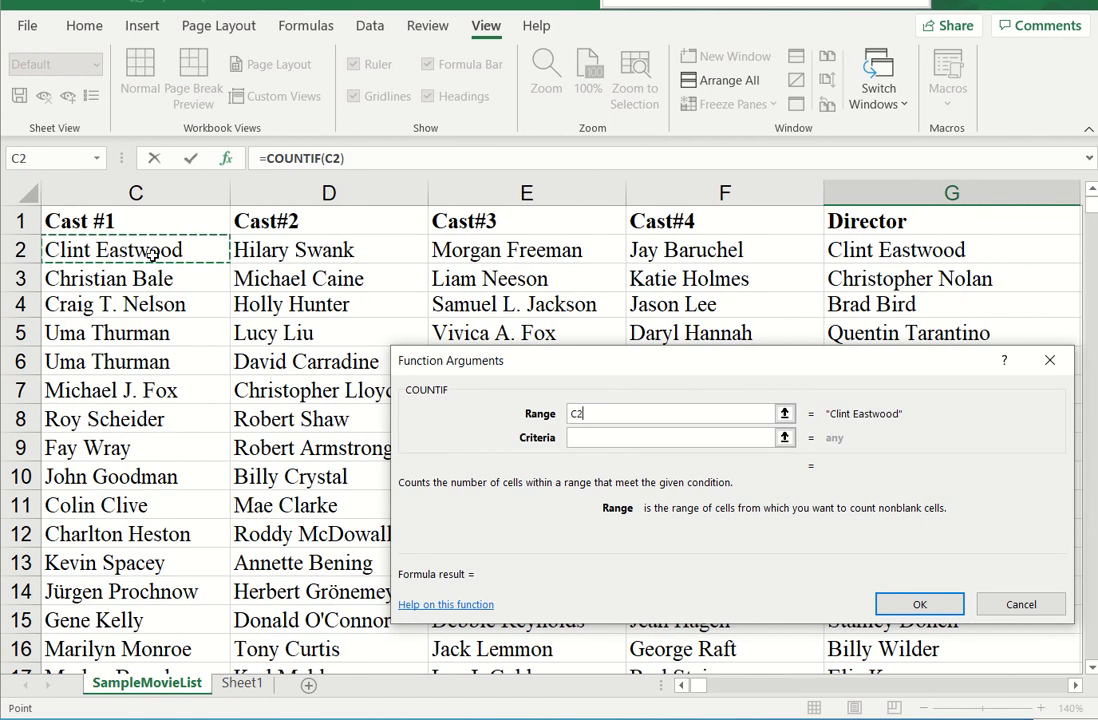
pyautogui.moveTo(152, 254); pyautogui.dragTo(713, 624)
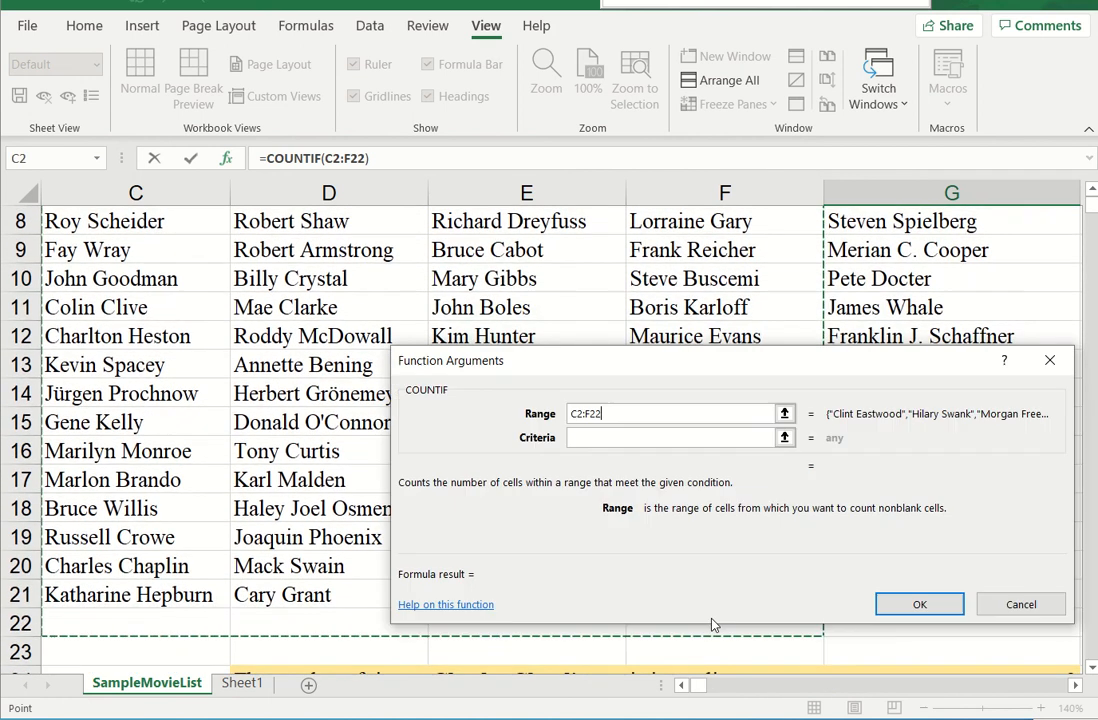
# Set the COUNTIF criteria for the cast count to cell E25
pyautogui.click(622, 437)
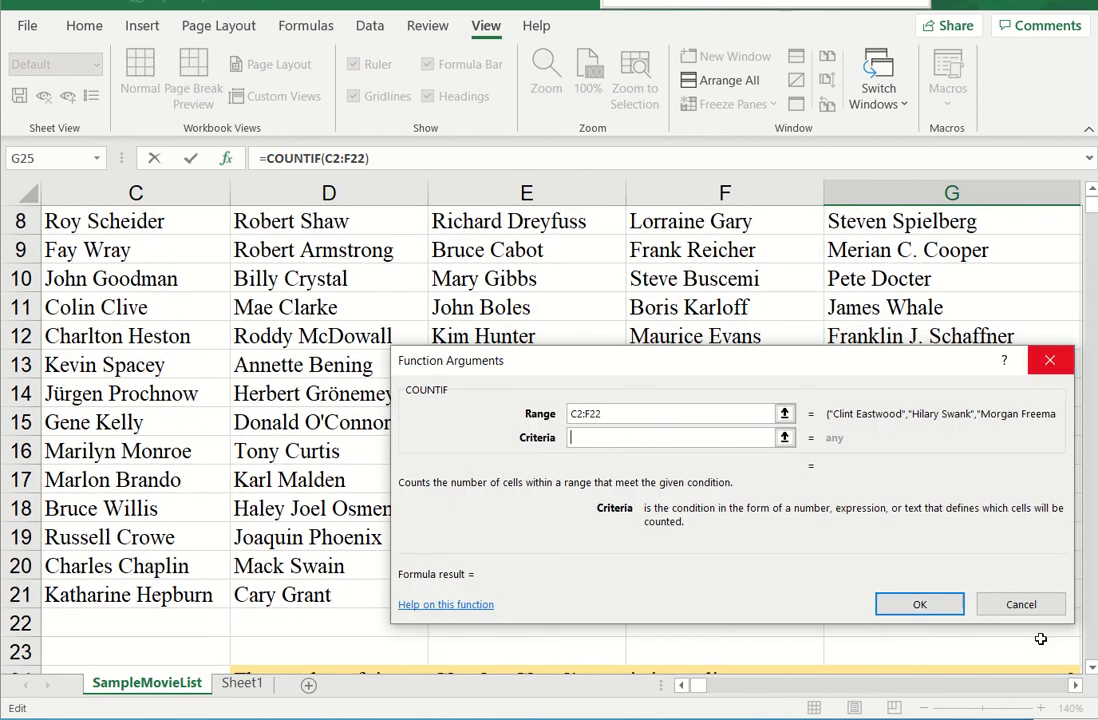
pyautogui.click(1091, 668)
pyautogui.click(1091, 668)
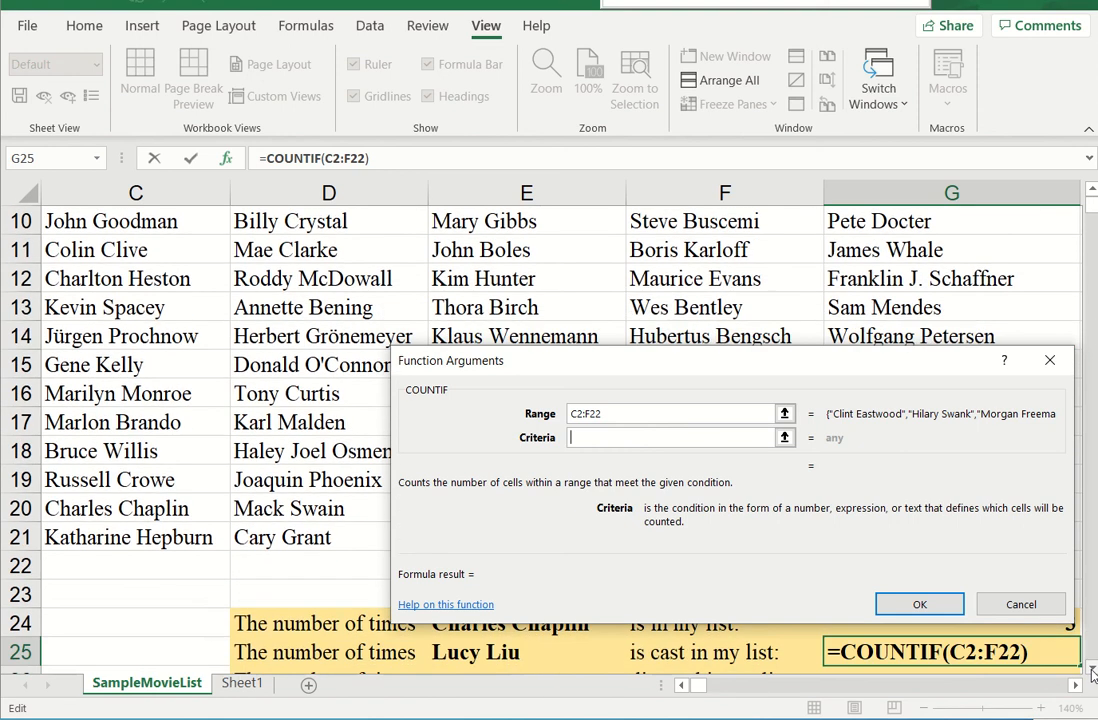
pyautogui.click(519, 652)
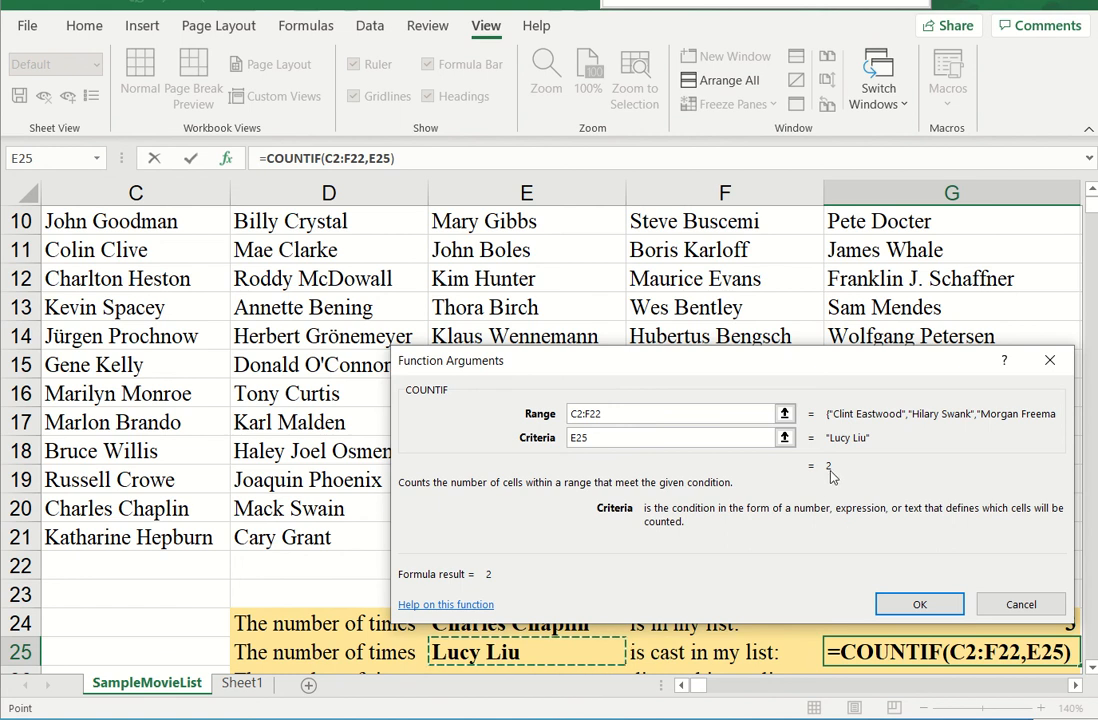
# Complete the COUNTIF formula in cell G25 with range C2:F22 and criteria E25
pyautogui.click(919, 606)
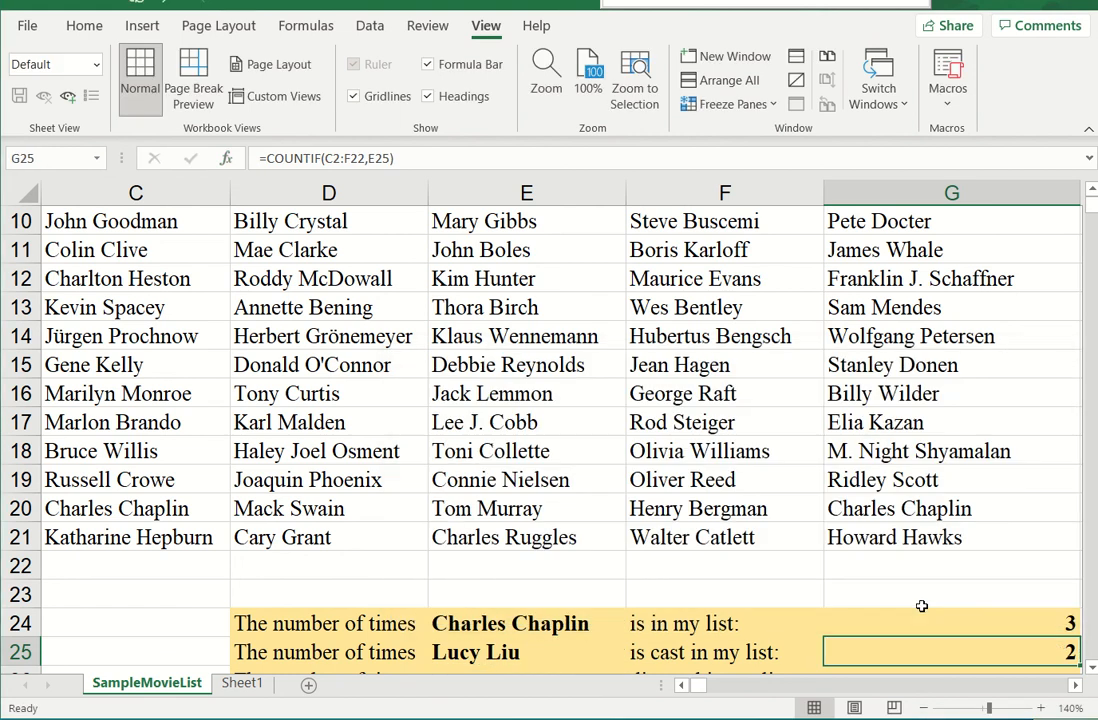
# Examine the reference behind cell E25 and the range and criteria arguments of the COUNTIF formula in G25
pyautogui.click(516, 654)
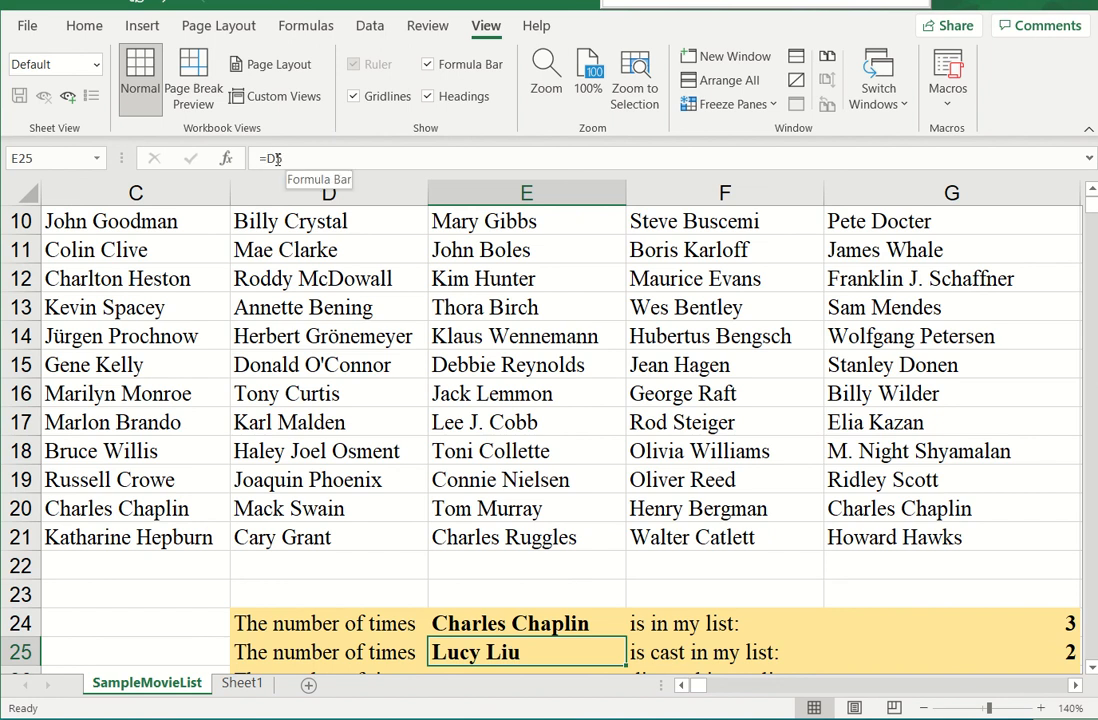
pyautogui.click(758, 654)
pyautogui.click(859, 651)
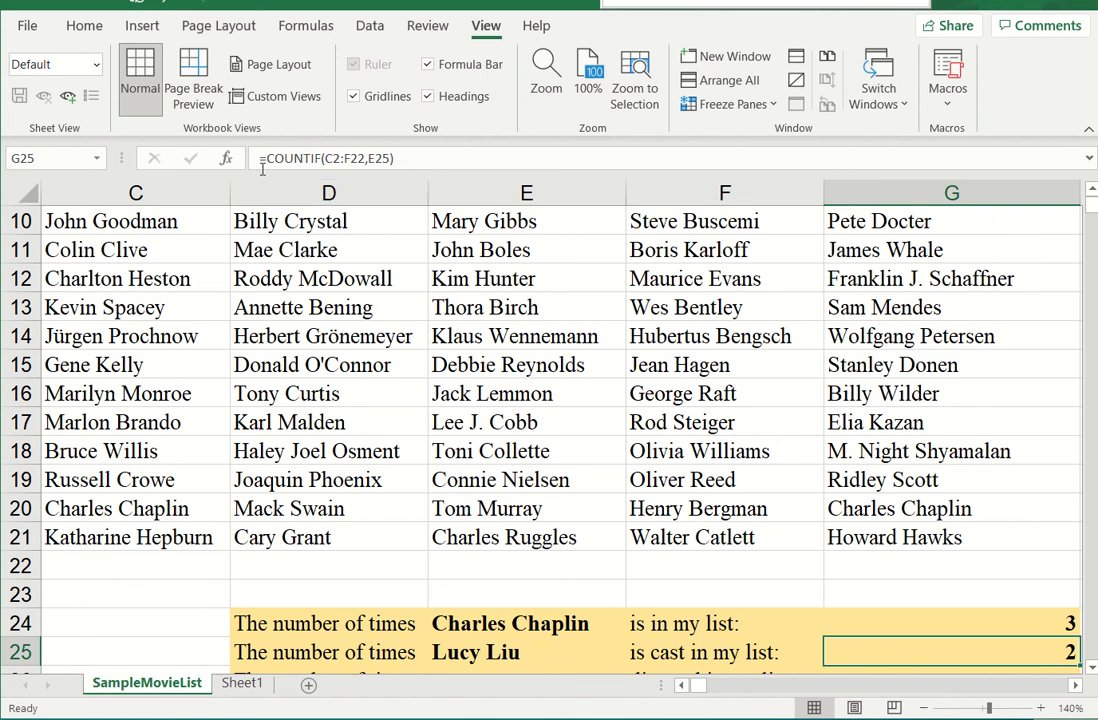
pyautogui.press('Left')
pyautogui.press('Left')
pyautogui.press('Left')
pyautogui.press('Left')
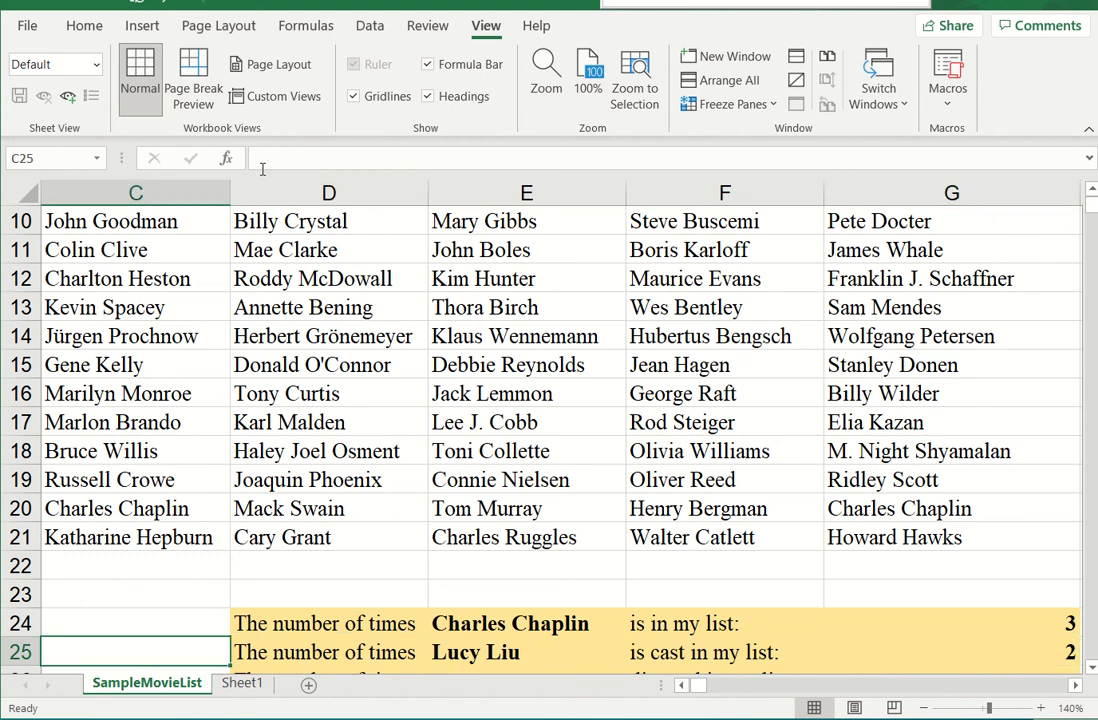
pyautogui.click(931, 649)
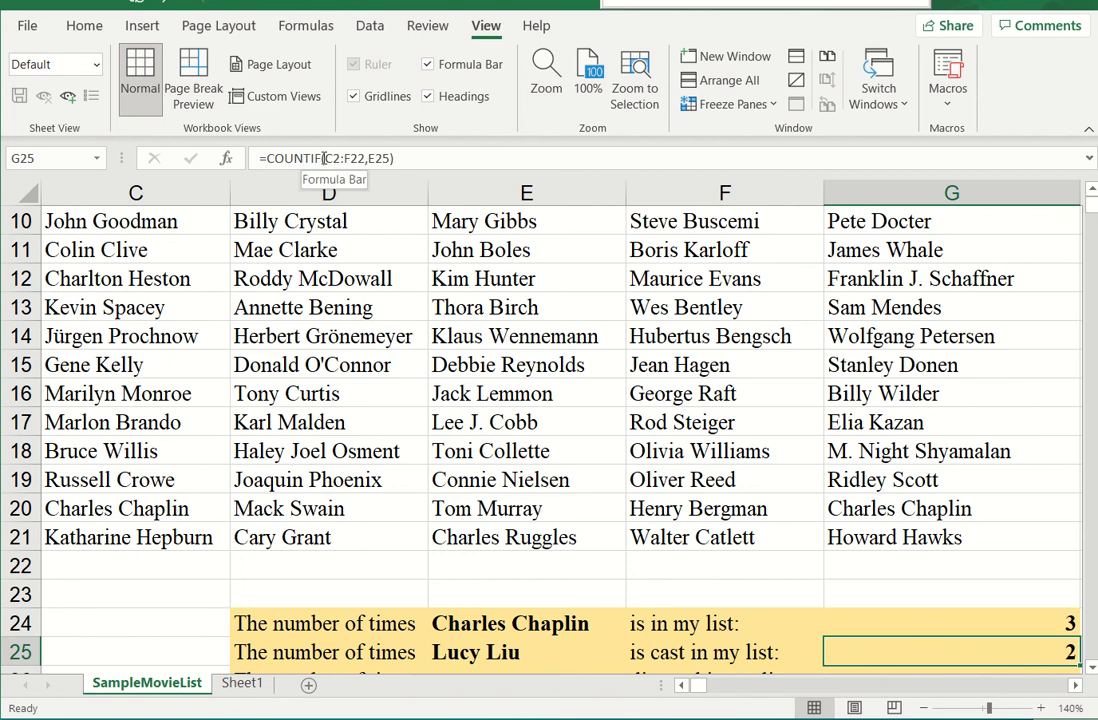
pyautogui.moveTo(326, 158); pyautogui.dragTo(365, 158)
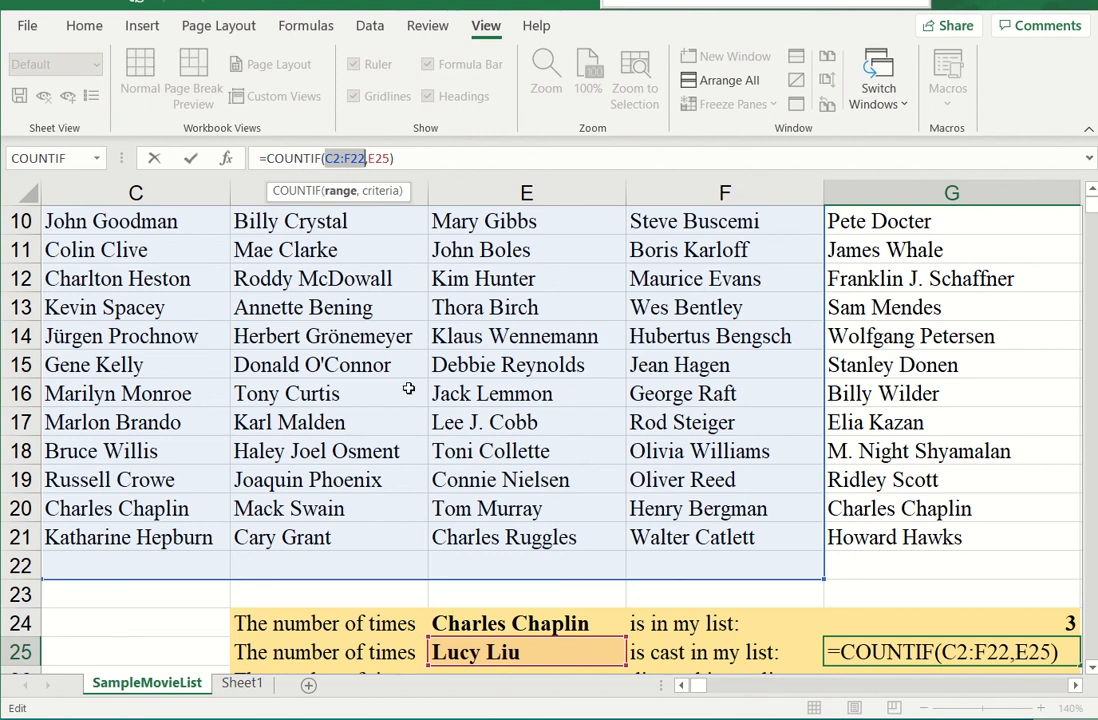
pyautogui.click(383, 158)
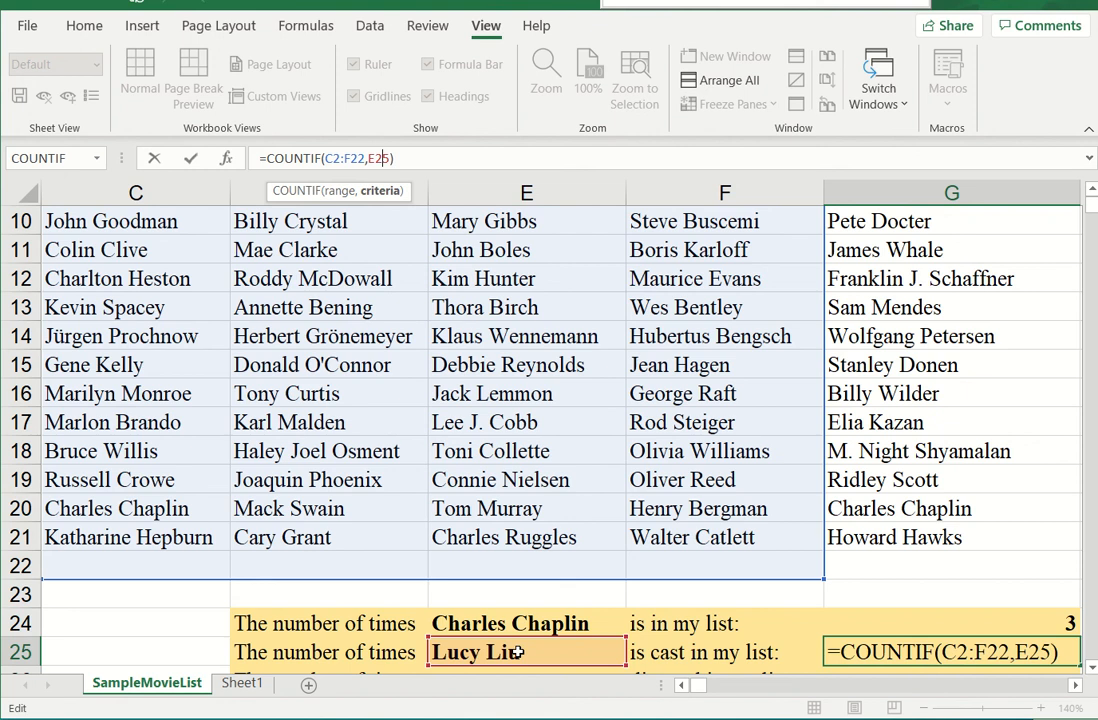
pyautogui.hotkey('ctrl', 'Return')
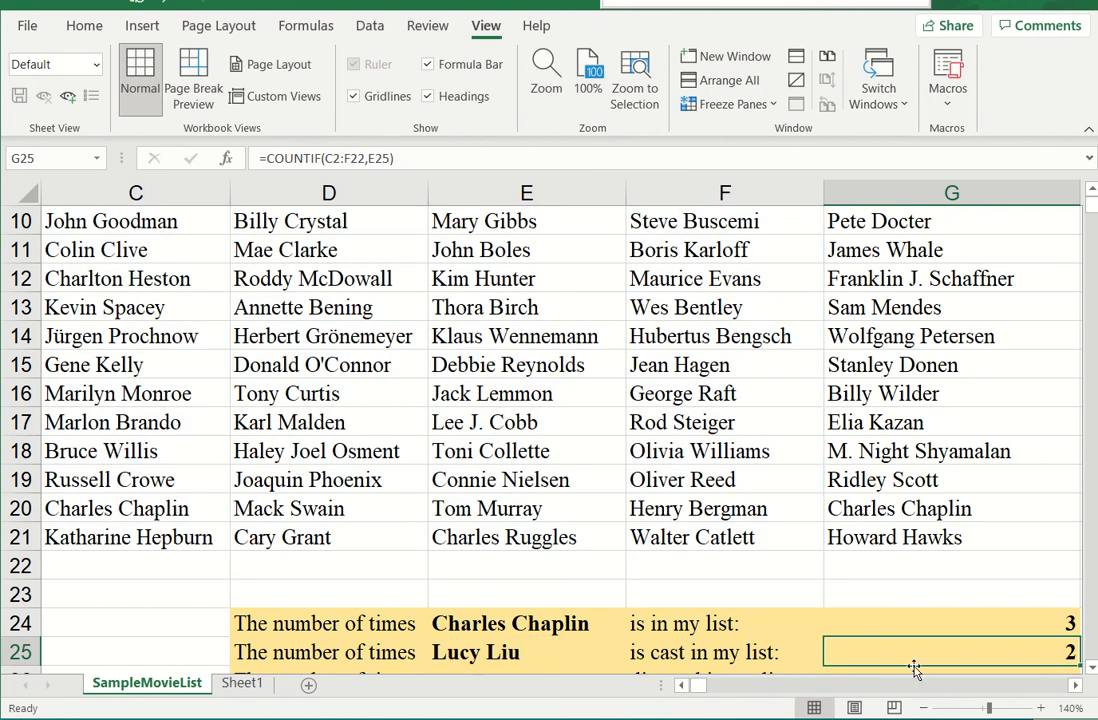
pyautogui.scroll(-1, 1092, 672)
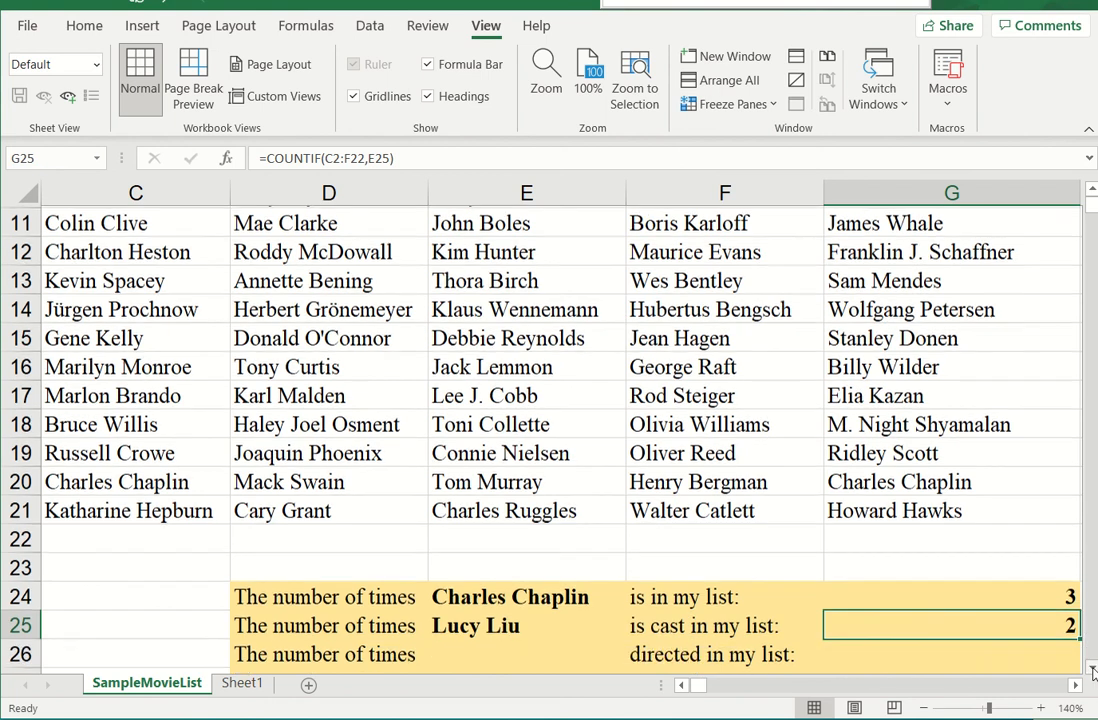